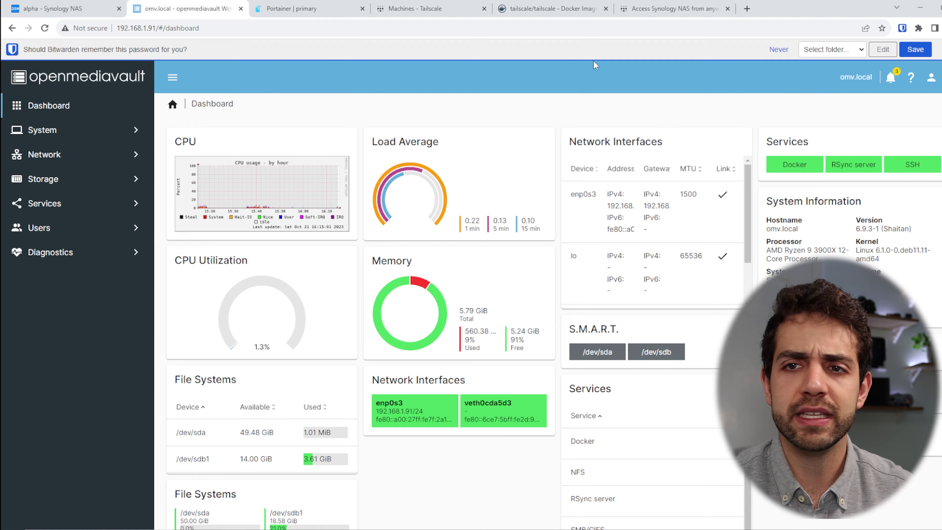
Examine the file systems and the shared folders in the openmediavault storage section.
click(63, 180)
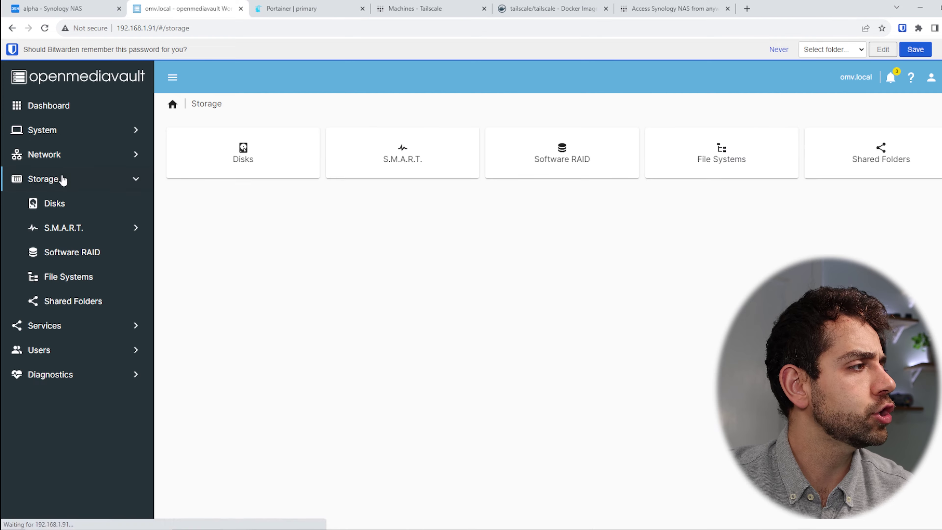
click(73, 278)
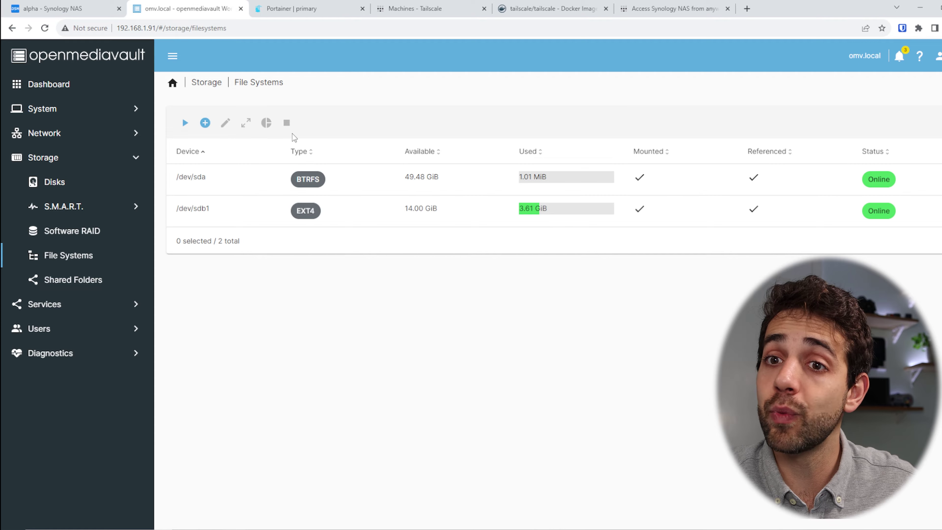
click(73, 279)
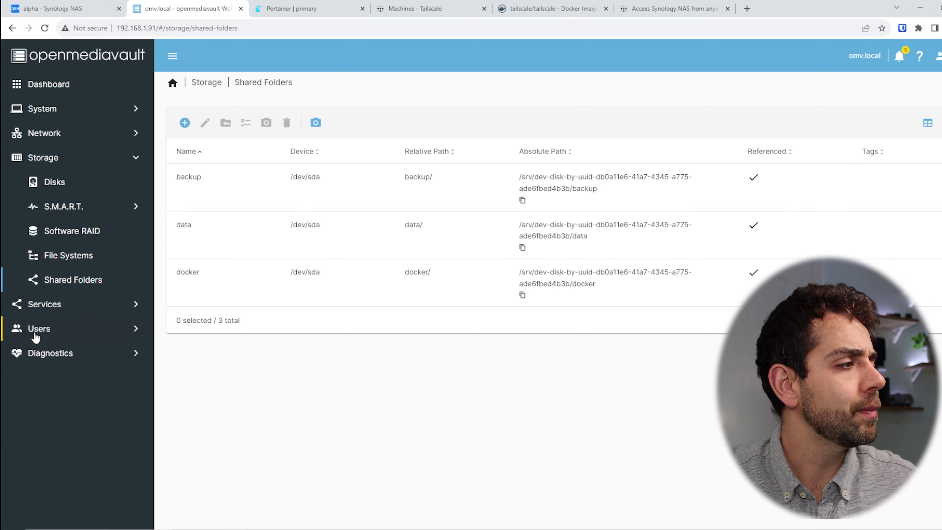
Open the user management section and examine the existing account in the user list.
click(35, 335)
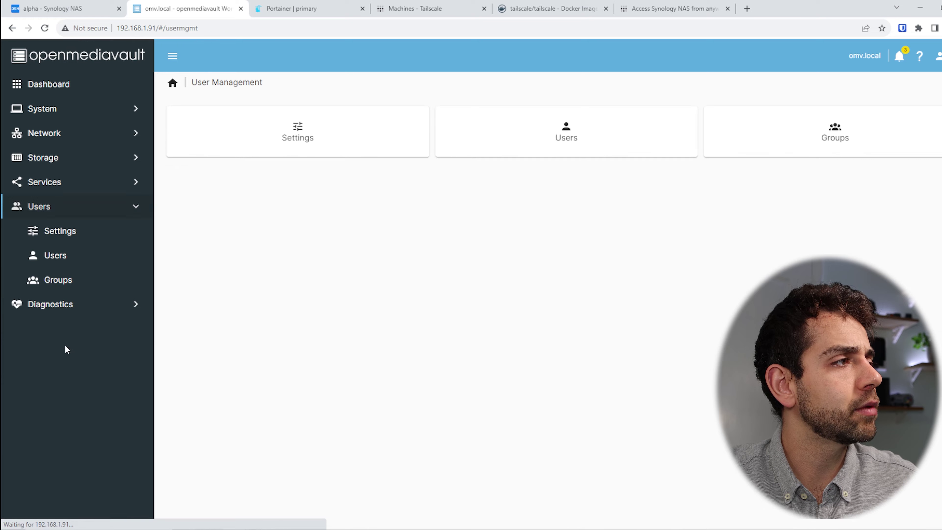
click(551, 125)
click(233, 181)
Check the rsync user's Read/Write permission on the backup shared folder.
click(43, 158)
click(73, 279)
click(222, 181)
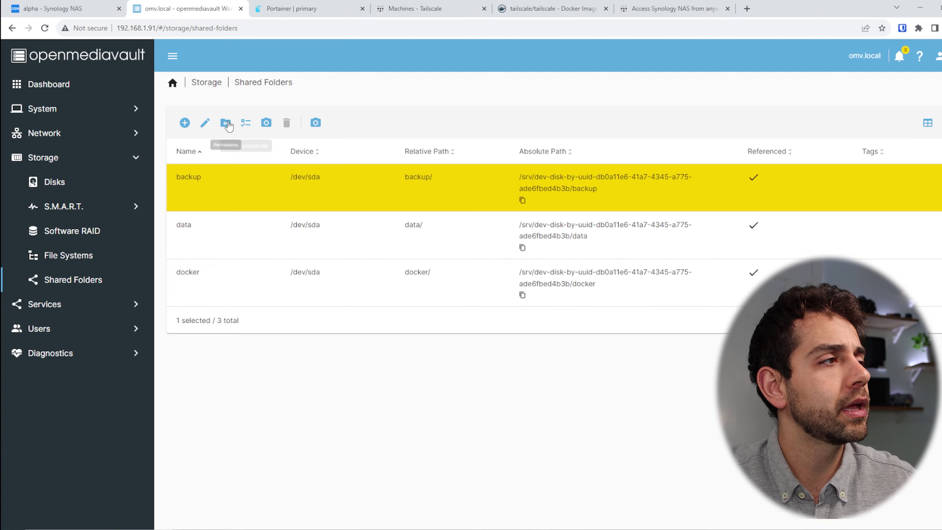
click(225, 123)
click(612, 217)
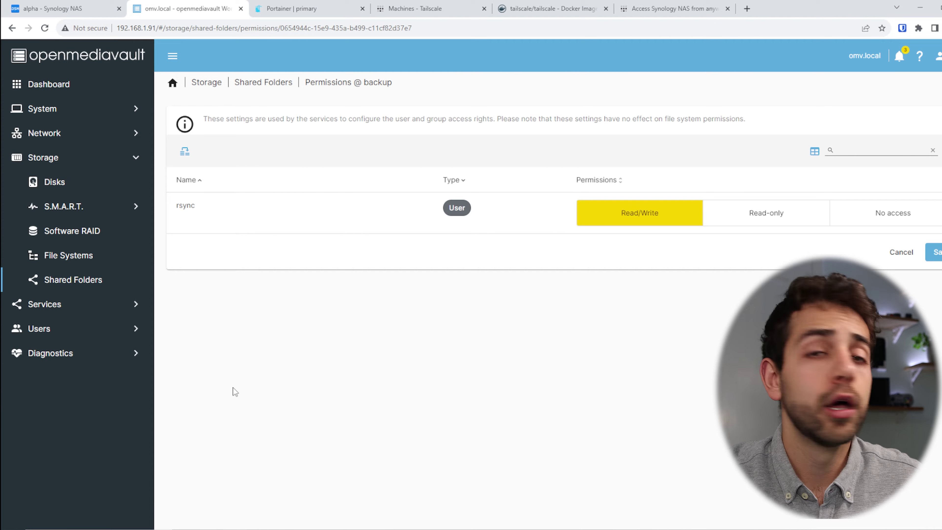
Check the Rsync server settings for its enabled state and port, and return to the server overview.
click(63, 307)
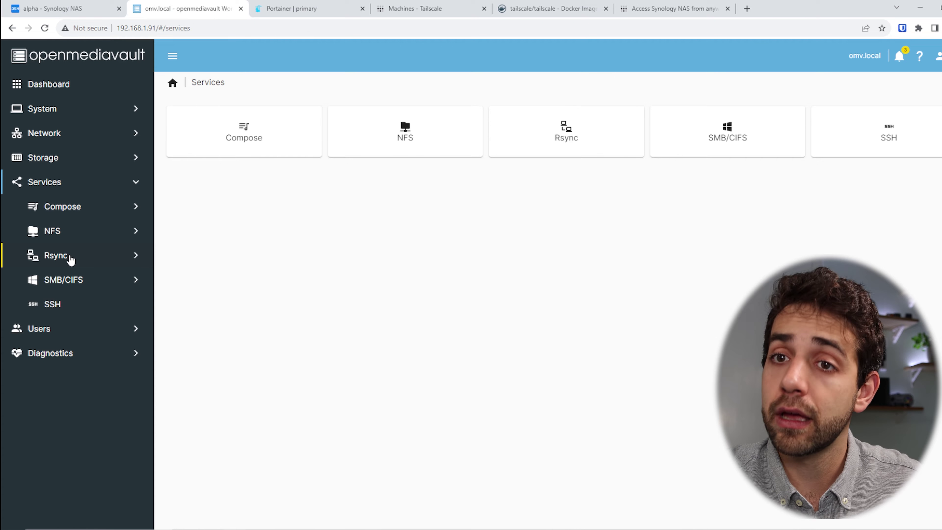
click(71, 260)
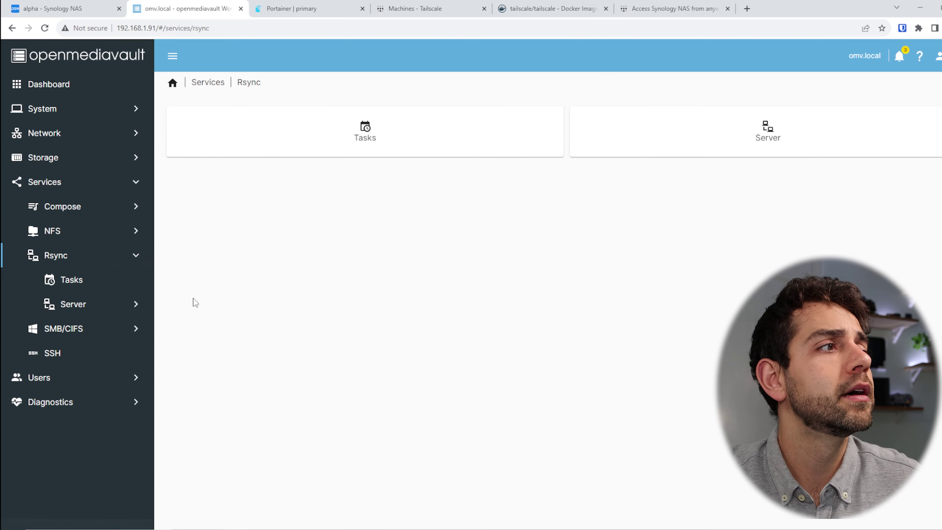
click(736, 140)
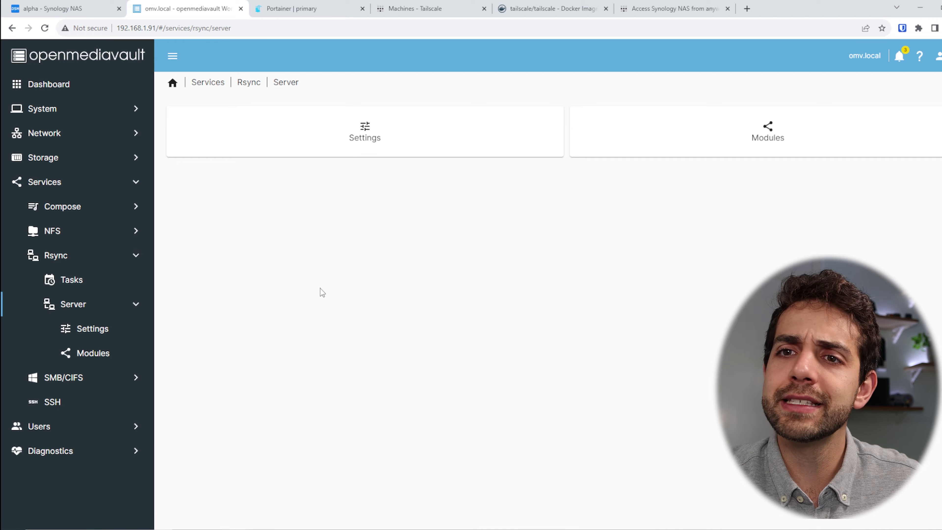
click(395, 138)
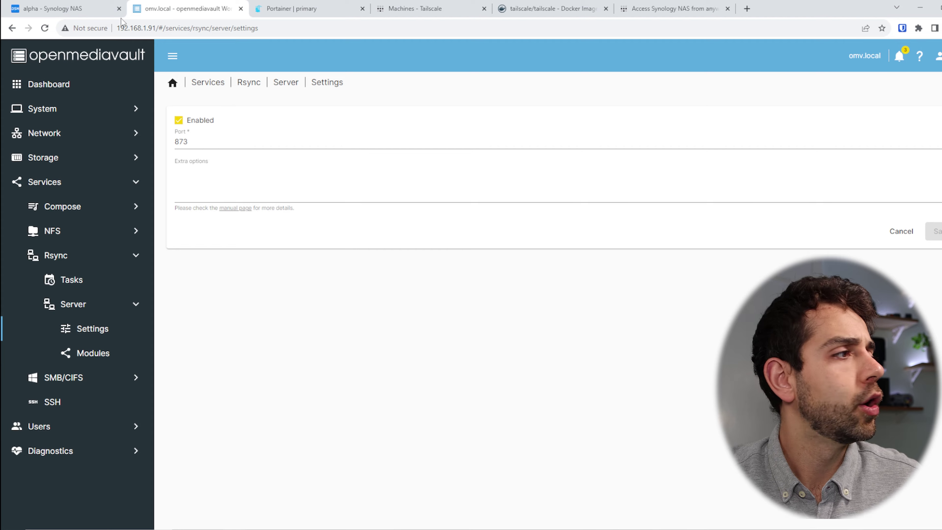
click(12, 27)
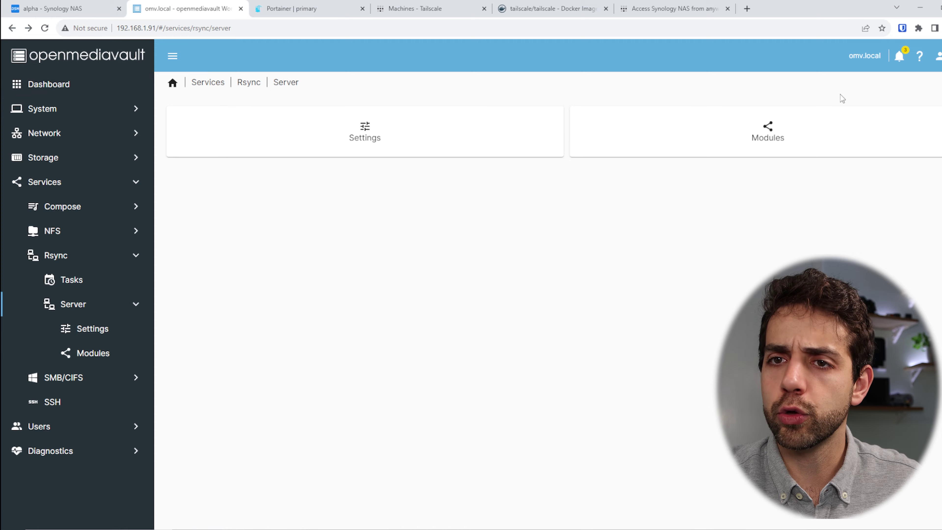
Open the backup Rsync server module, review its user, group and authentication options, and leave without saving.
click(842, 127)
click(337, 175)
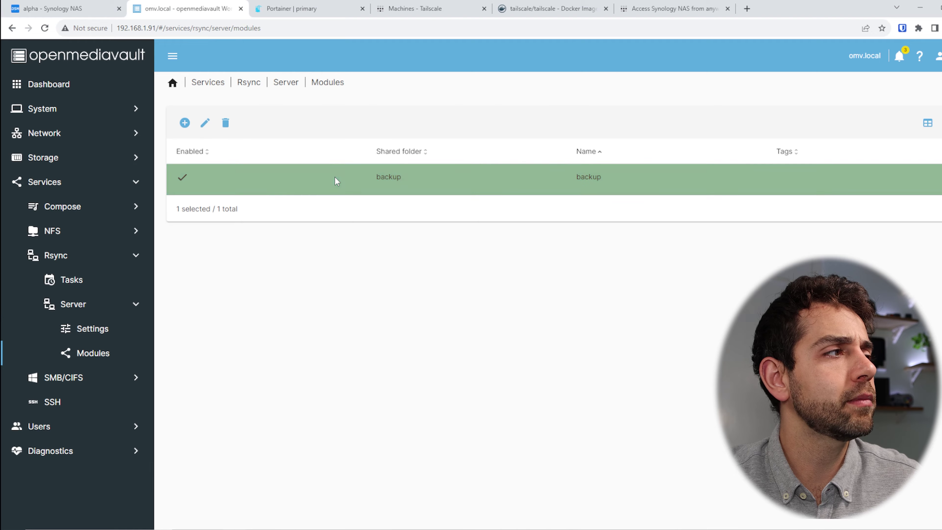
click(205, 123)
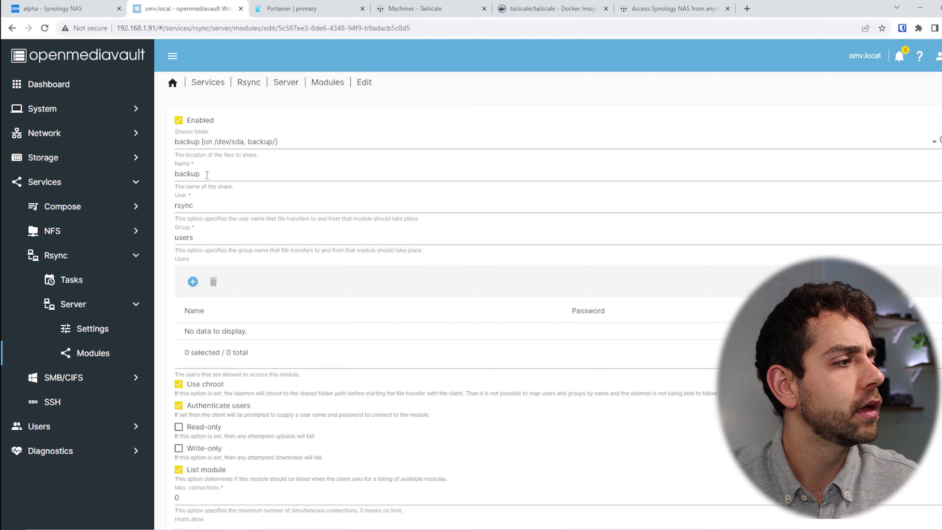
scroll(212, 242, down, 3)
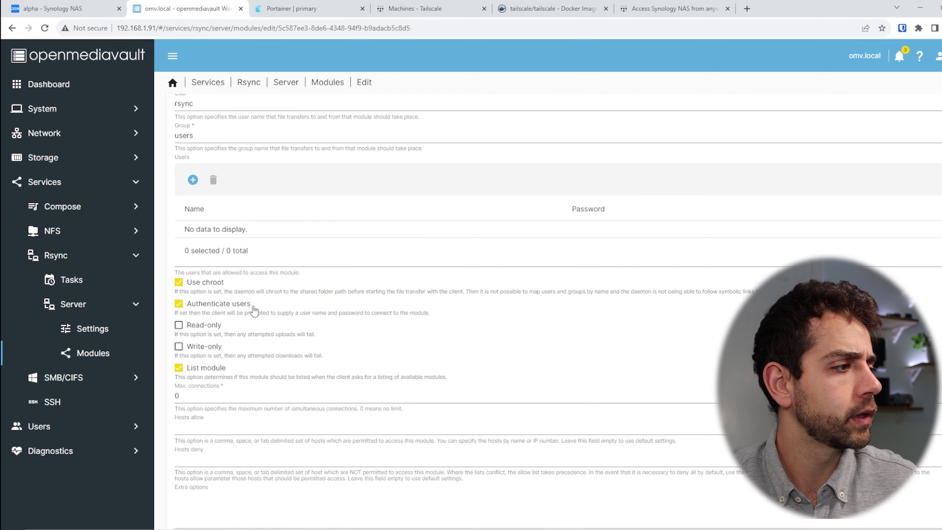
scroll(882, 504, down, 2)
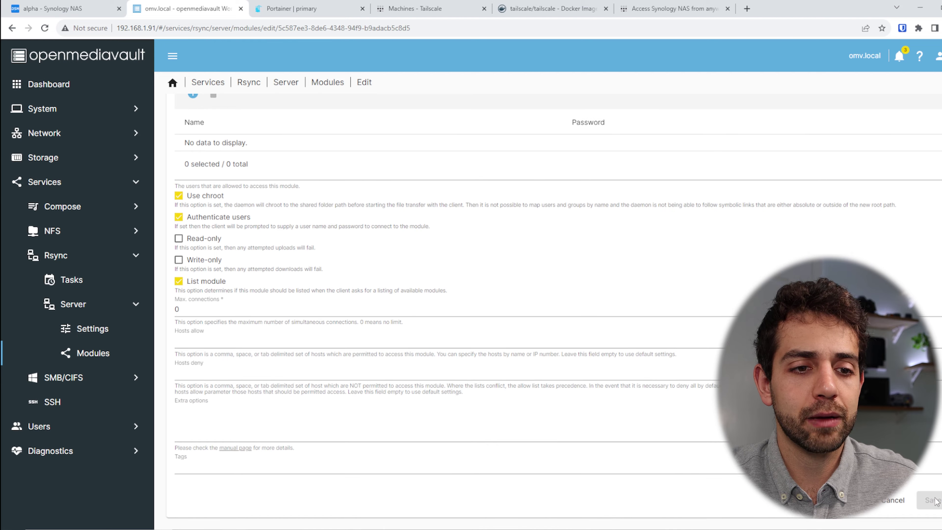
click(882, 503)
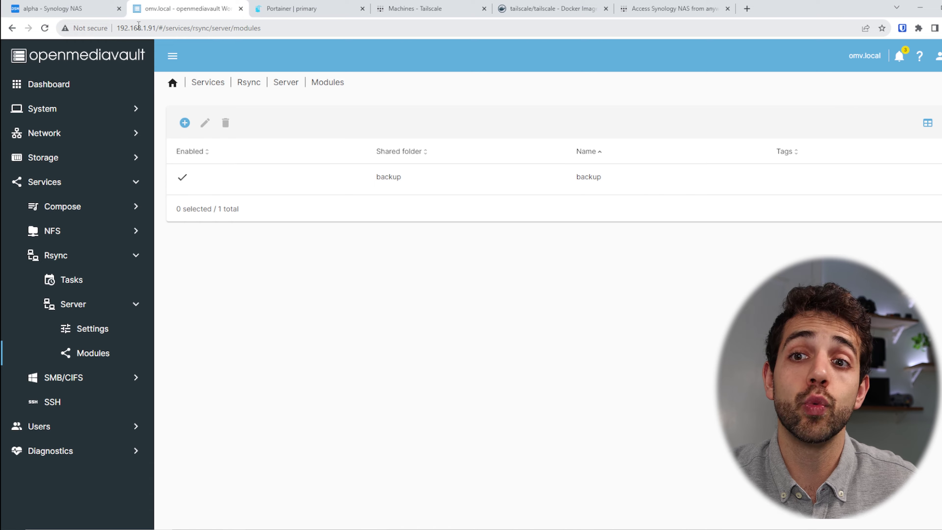
Switch to the Synology NAS and view its full list of installed applications.
click(50, 8)
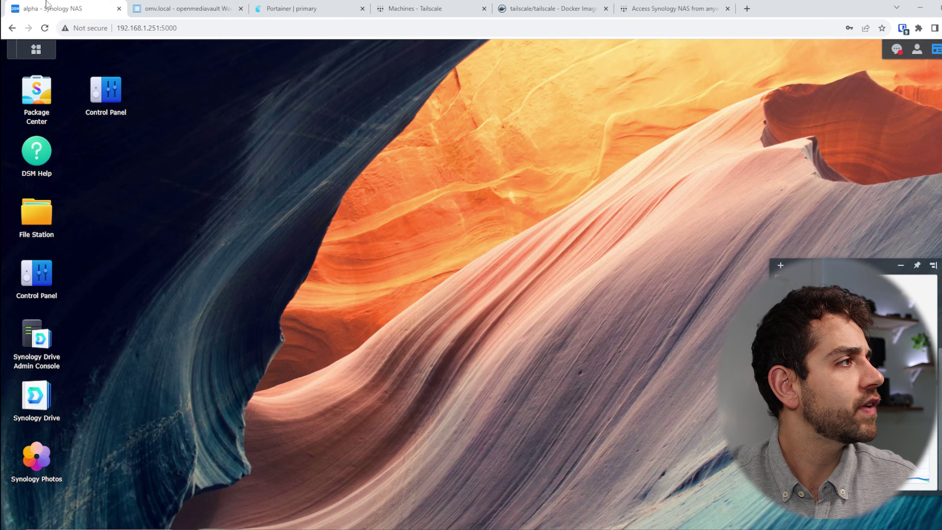
click(38, 49)
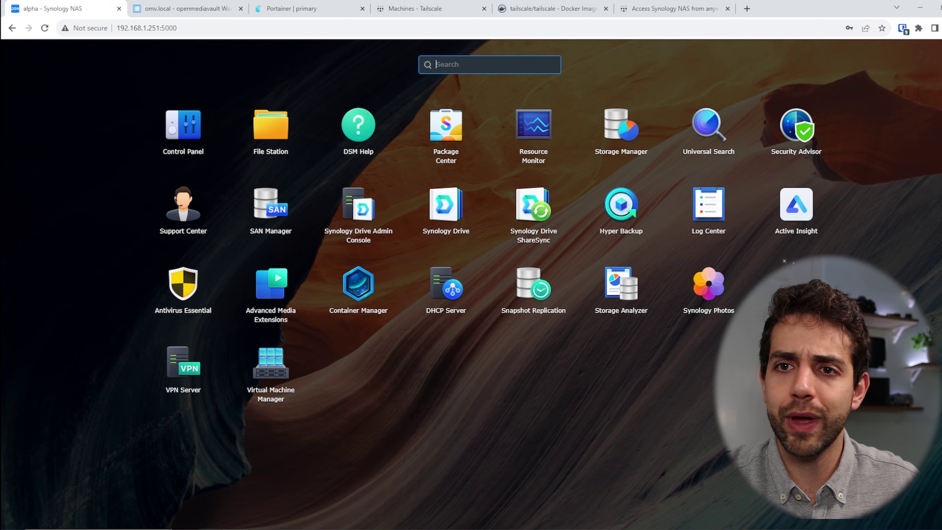
Return to openmediavault and examine the Compose service section.
click(187, 8)
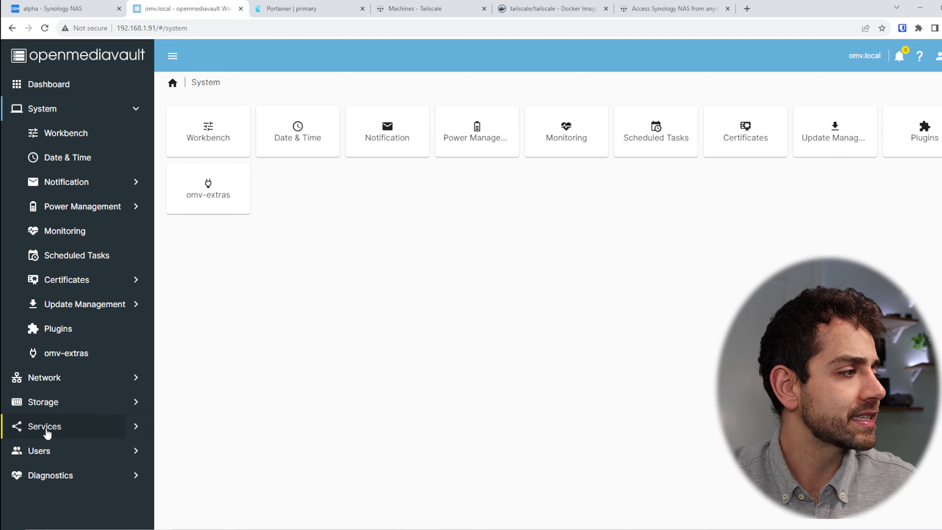
click(45, 429)
click(59, 207)
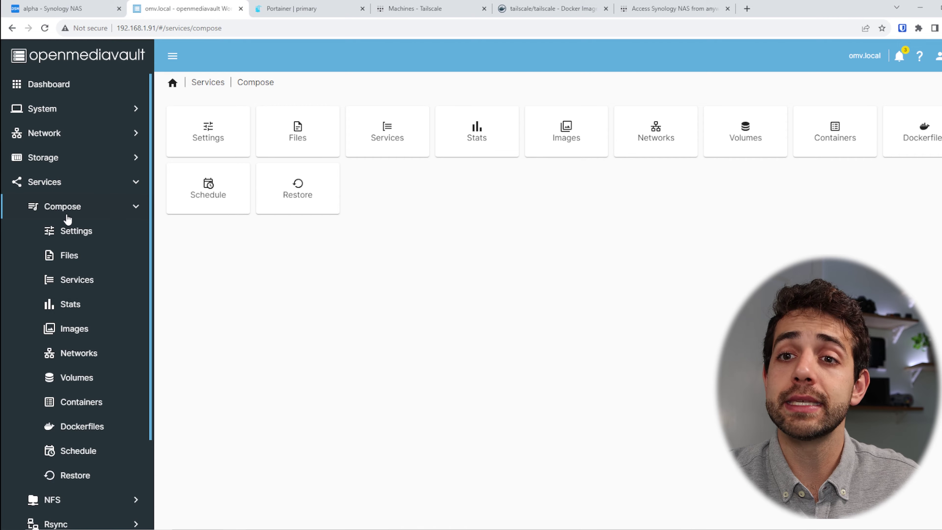
Switch to Portainer and examine the primary environment's dashboard and container list.
click(292, 8)
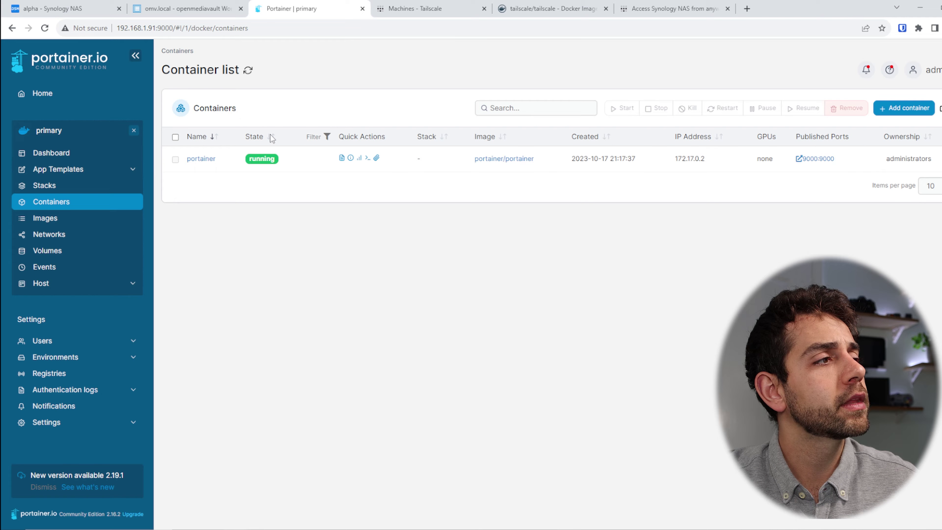
click(73, 153)
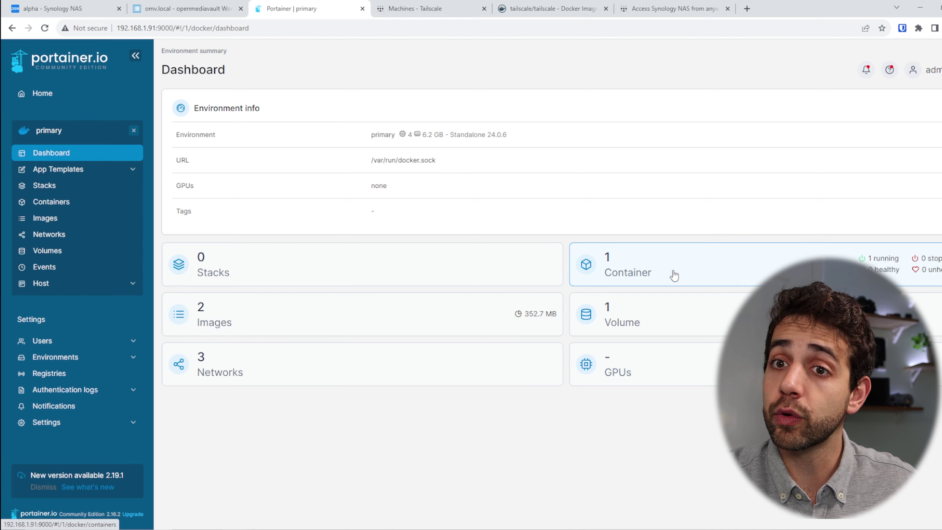
click(674, 275)
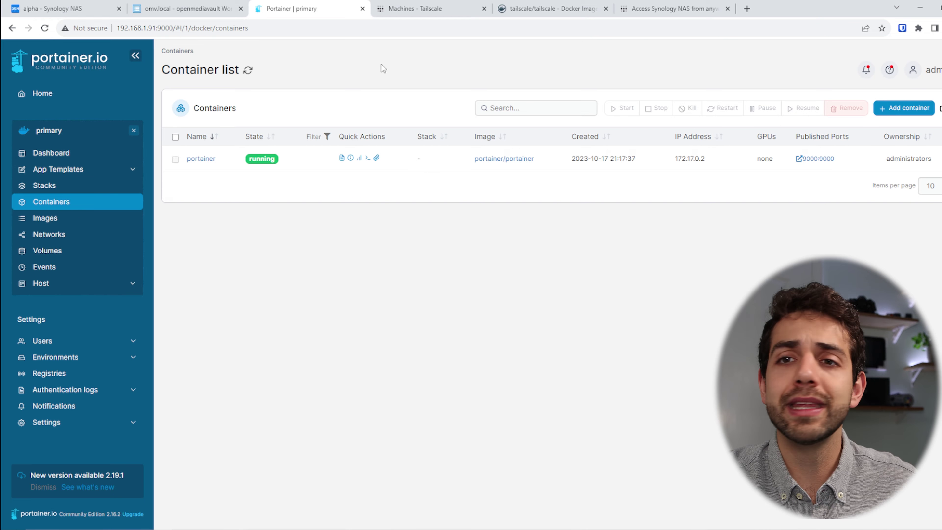
Generate a Tailscale auth key with the description OMV, keeping the 90-day expiration and the other default options.
click(462, 7)
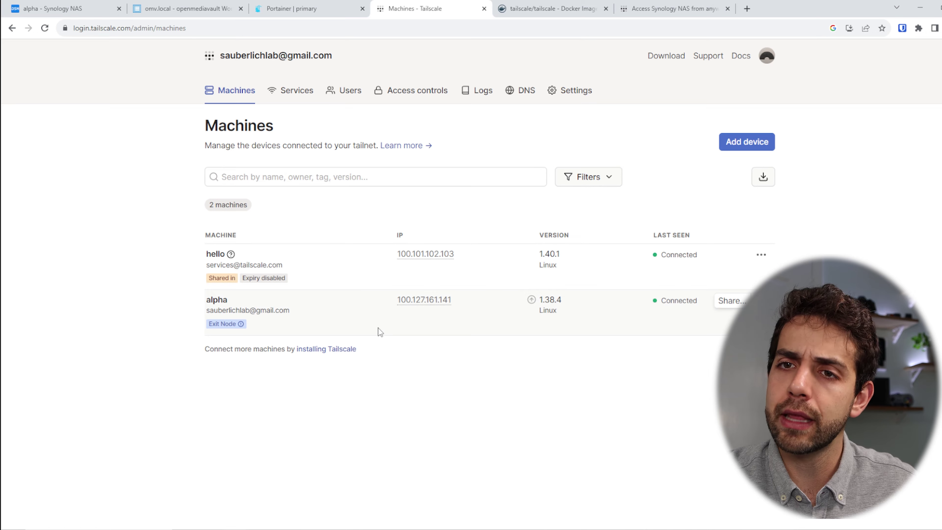
click(591, 101)
click(240, 337)
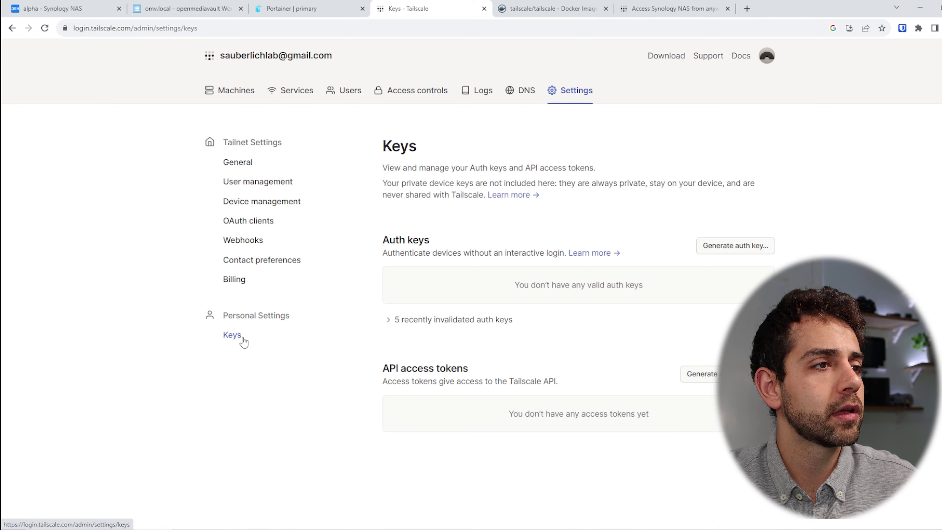
click(744, 254)
click(490, 146)
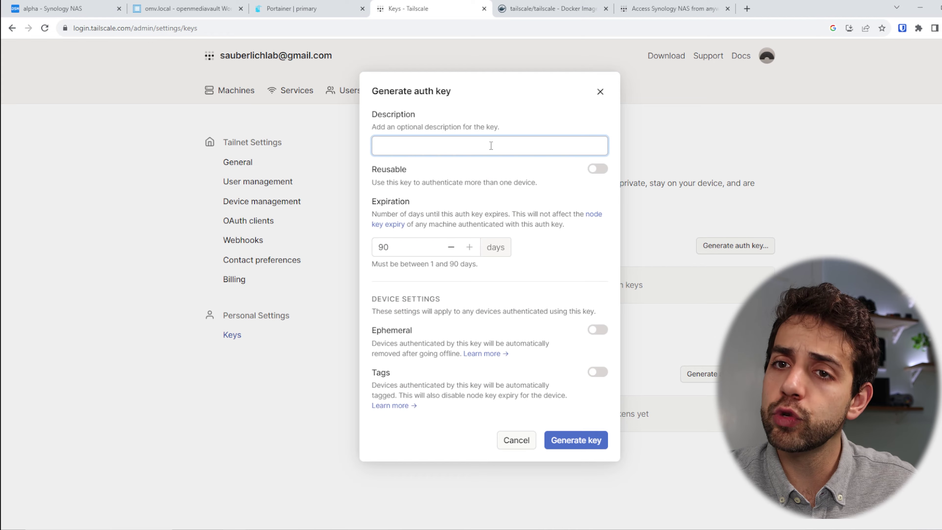
text(OMV)
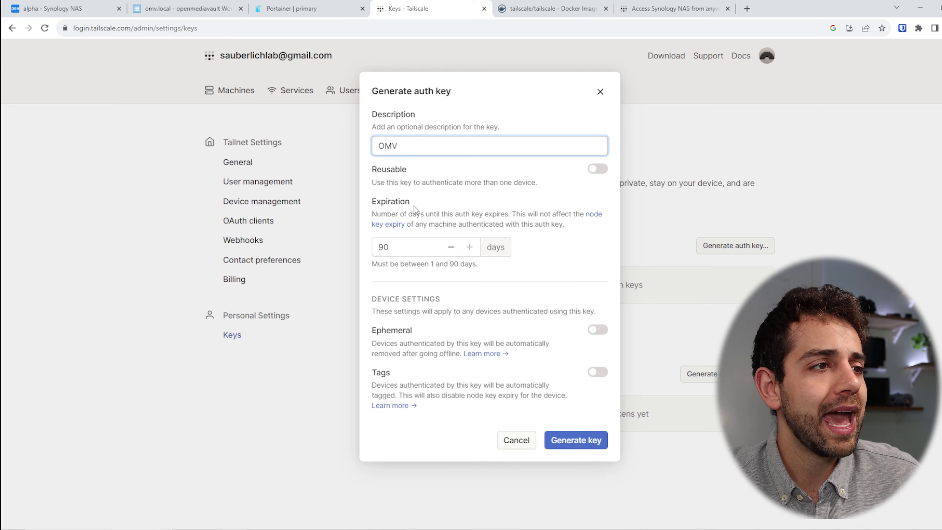
click(576, 440)
Examine the tailscale/tailscale image page on Docker Hub for its build and run commands and the TS_AUTHKEY variable.
click(553, 8)
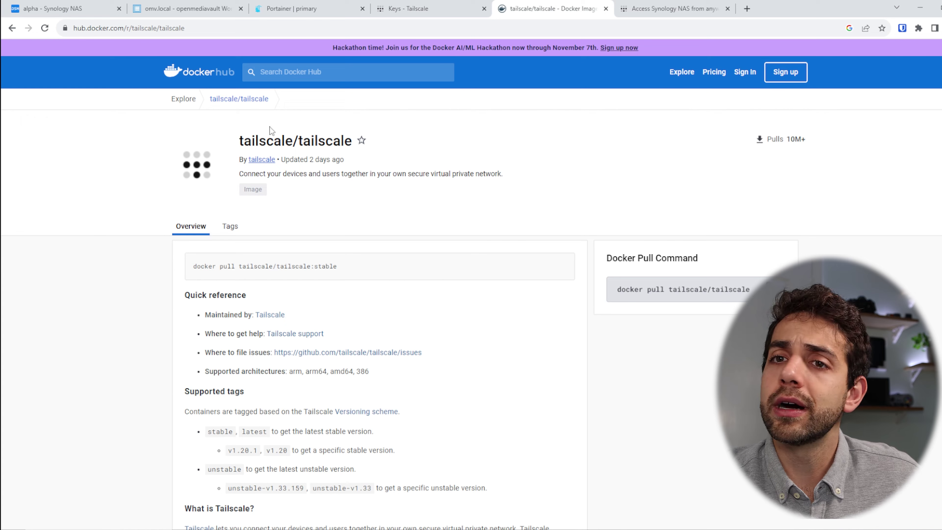
drag(252, 141, 313, 142)
scroll(313, 141, down, 9)
drag(336, 192, 176, 203)
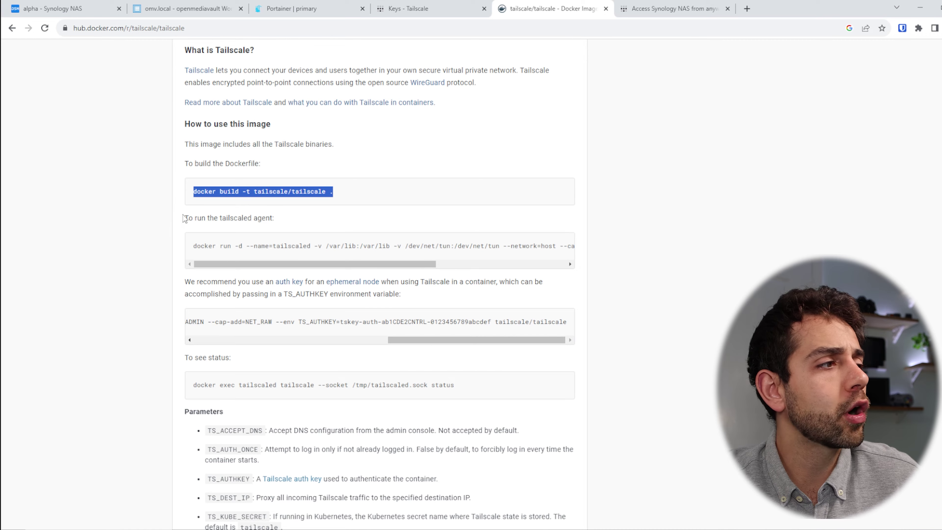
drag(193, 246, 587, 254)
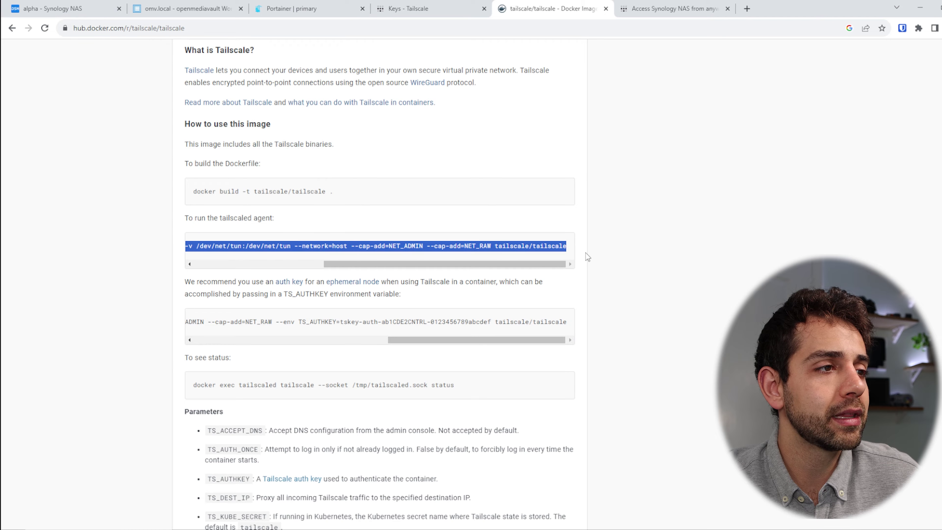
drag(197, 322, 583, 336)
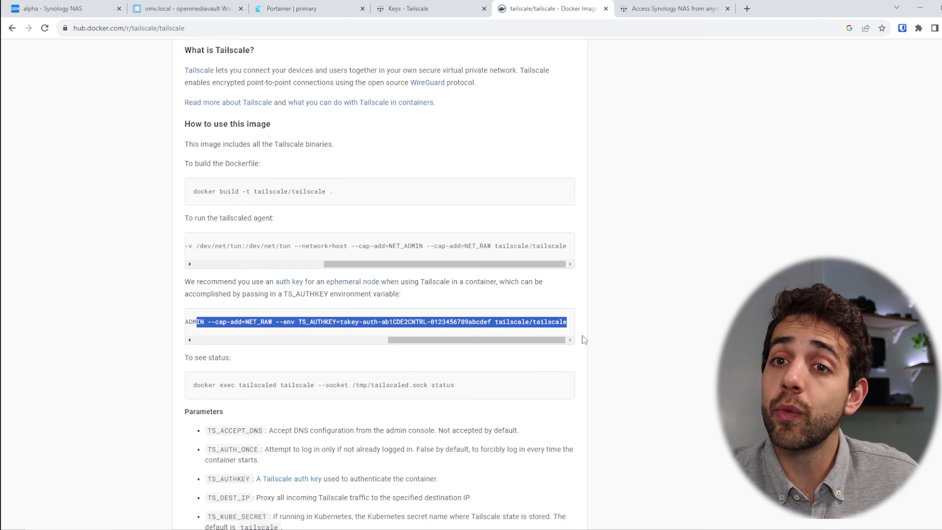
click(557, 322)
drag(298, 322, 337, 322)
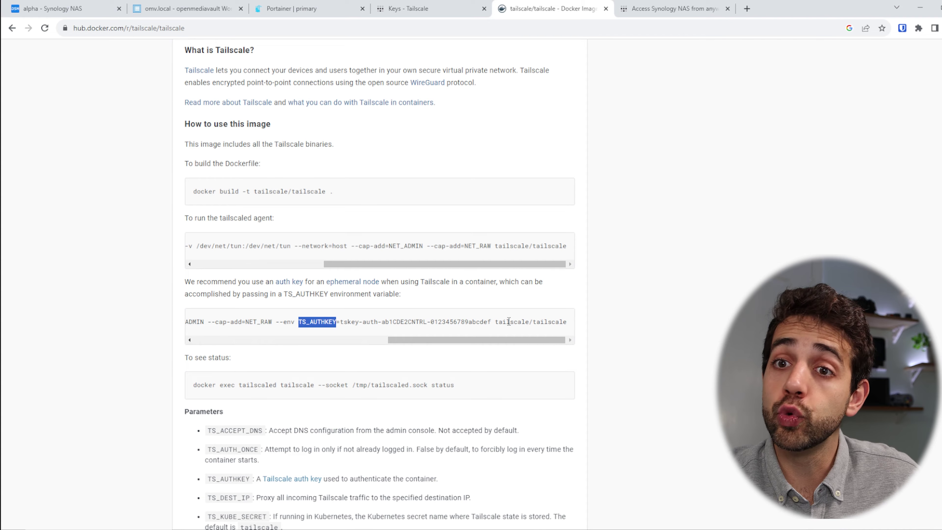
Copy the docker run command containing TS_AUTHKEY, then switch to Notepad, clear its old text and maximize it.
drag(569, 323, 158, 329)
key(ctrl+c)
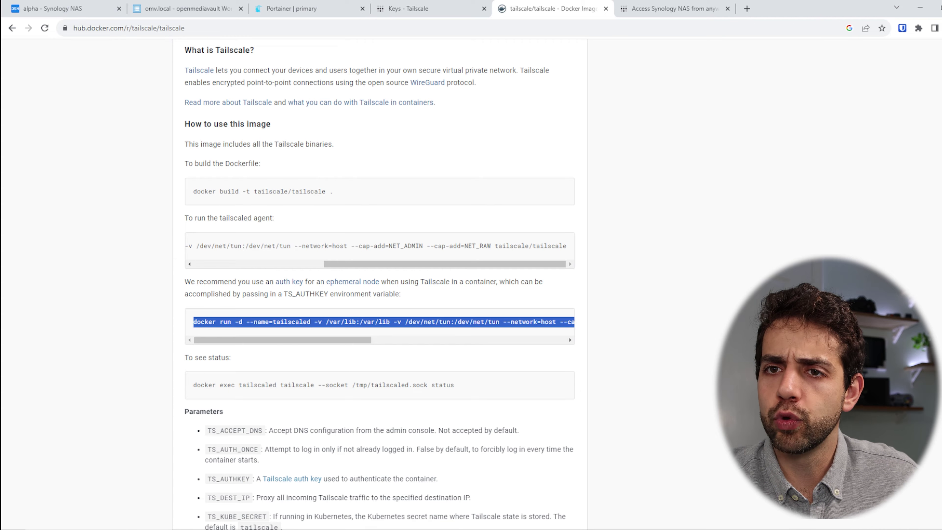
key(alt+Tab)
key(ctrl+a)
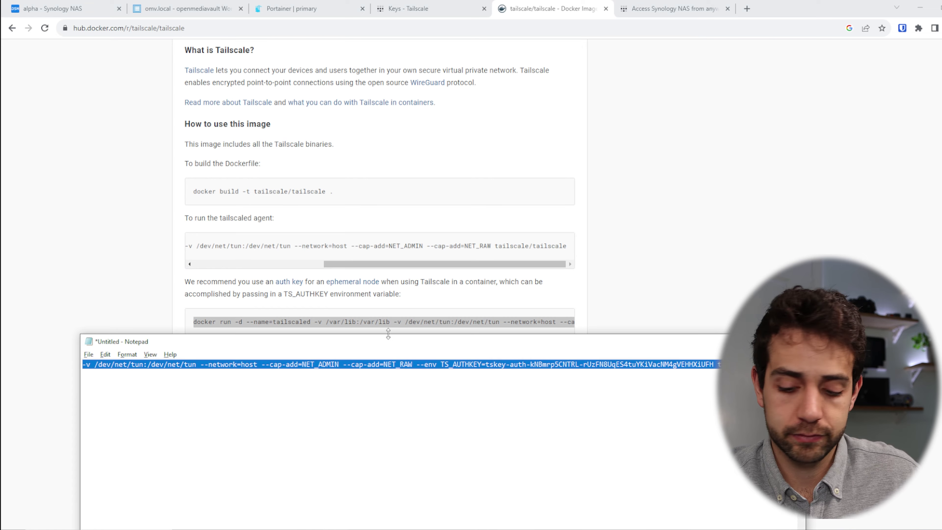
key(Delete)
double_click(378, 340)
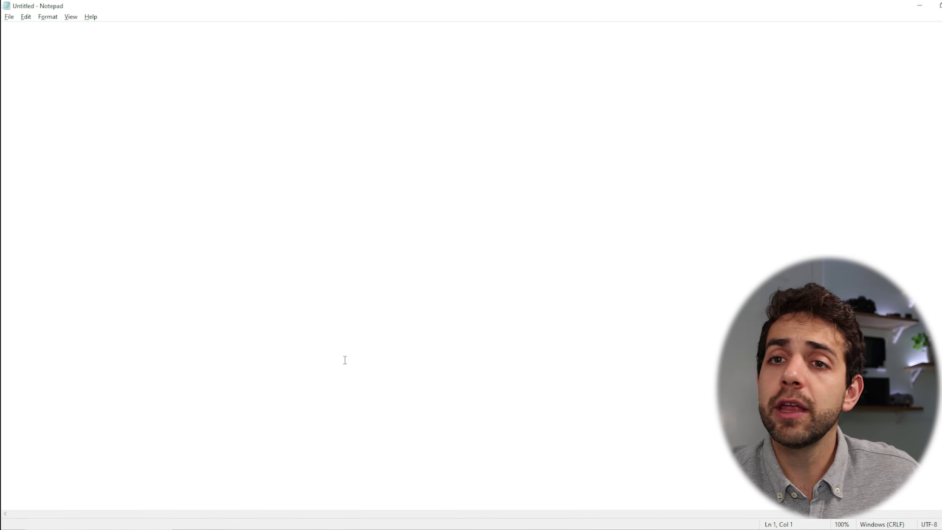
Paste the docker run command into Notepad, then copy the generated auth key from the Tailscale keys page.
key(ctrl+v)
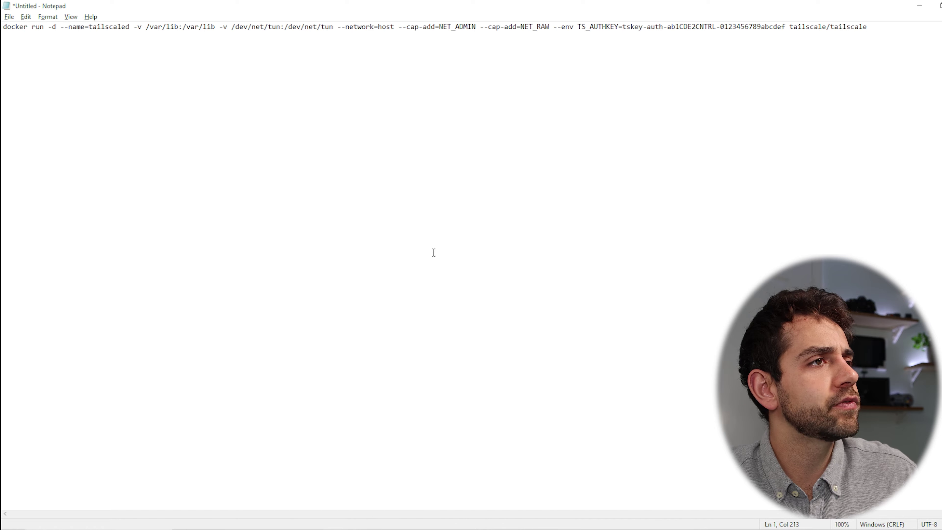
drag(622, 26, 787, 27)
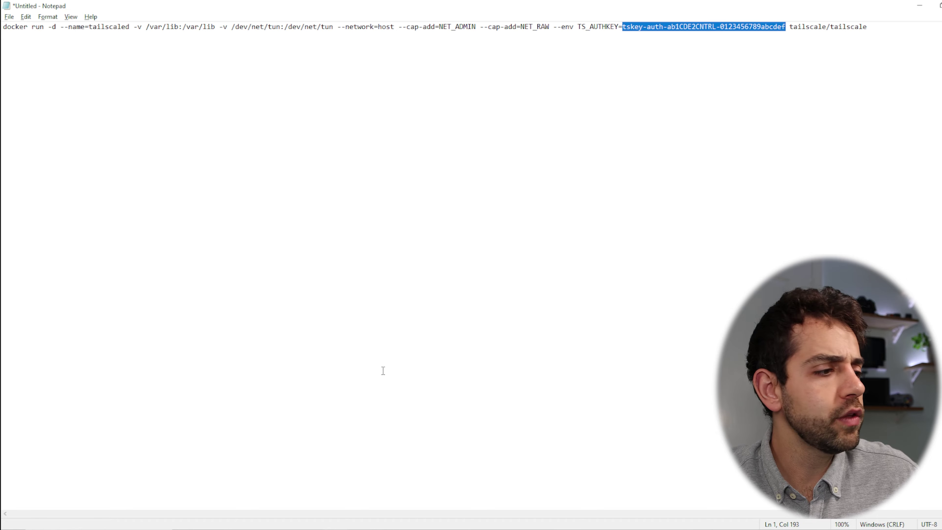
mouse_move(235, 528)
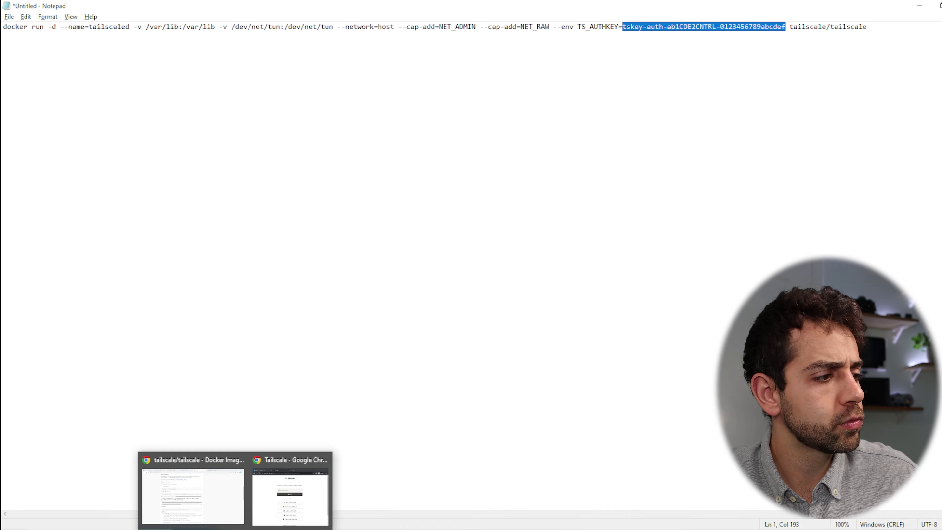
click(229, 480)
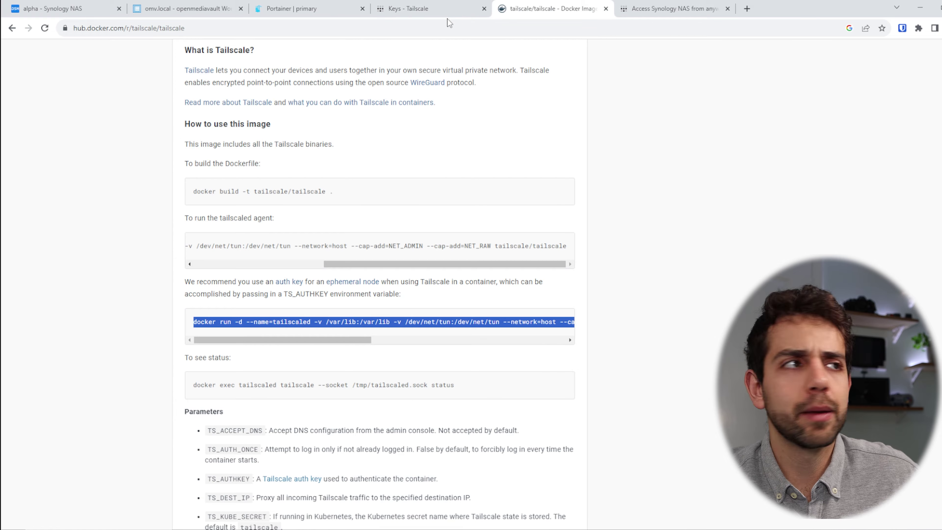
click(452, 11)
click(588, 148)
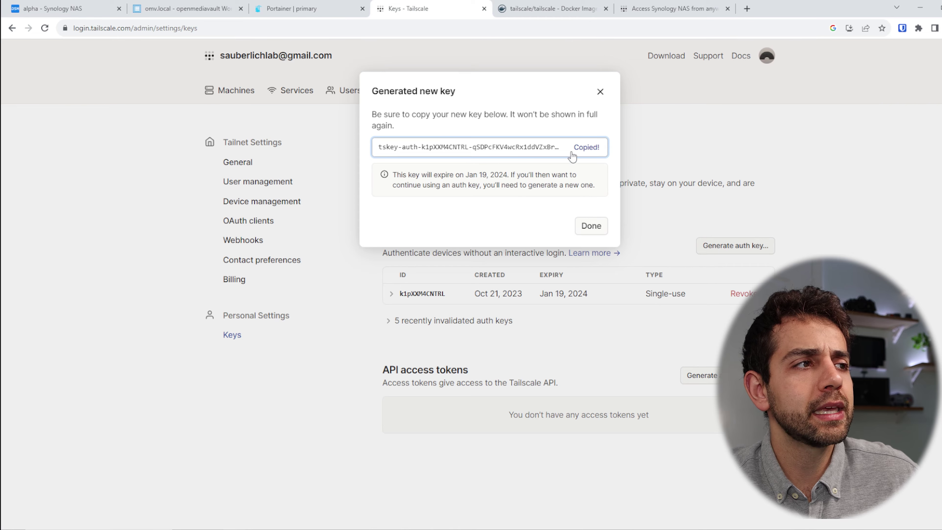
drag(524, 147, 369, 154)
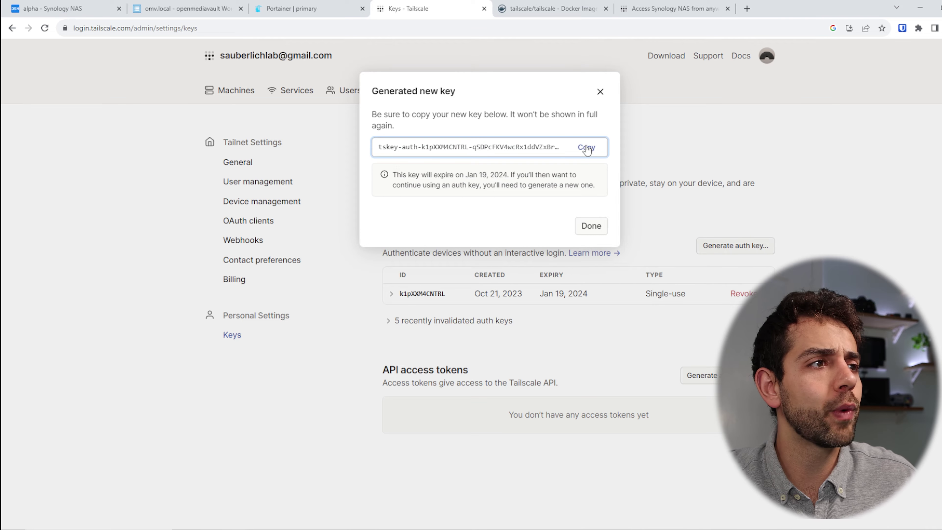
Replace the sample TS_AUTHKEY value in the Notepad command with the copied Tailscale auth key.
key(alt+Tab)
click(632, 26)
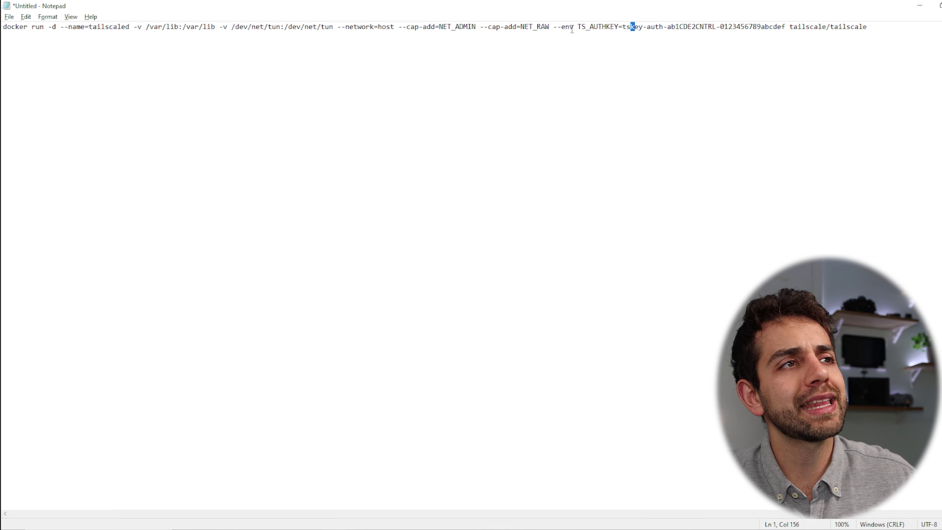
drag(622, 26, 785, 26)
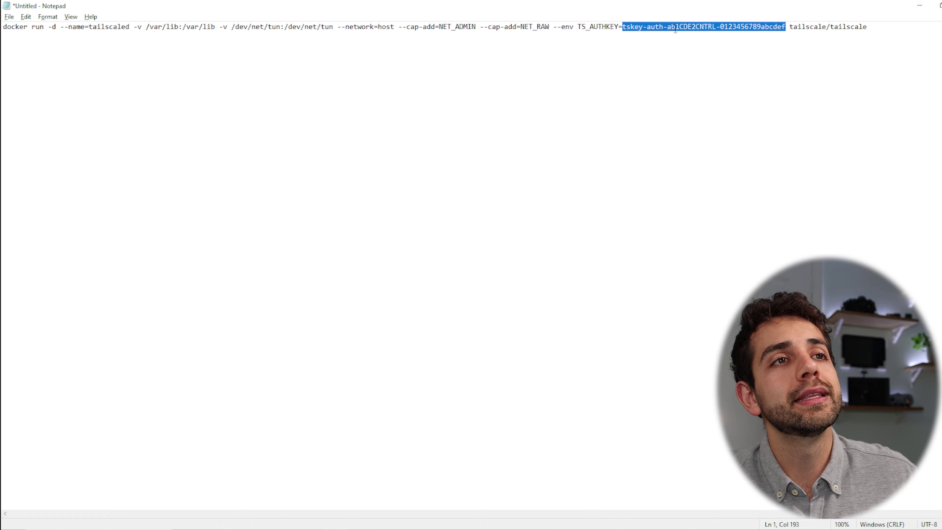
key(ctrl+v)
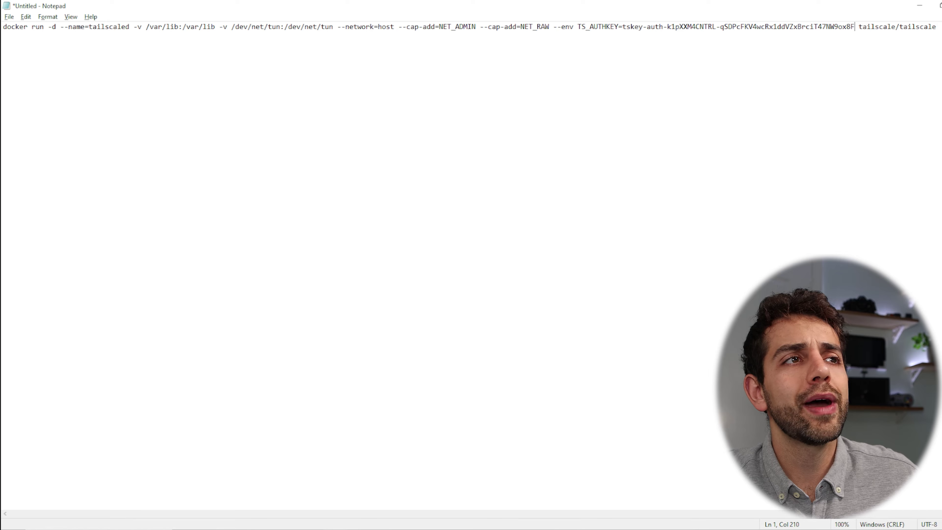
Copy the completed docker run command, switch to the PuTTY session and run it with the auth key to start the tailscaled container.
key(ctrl+a)
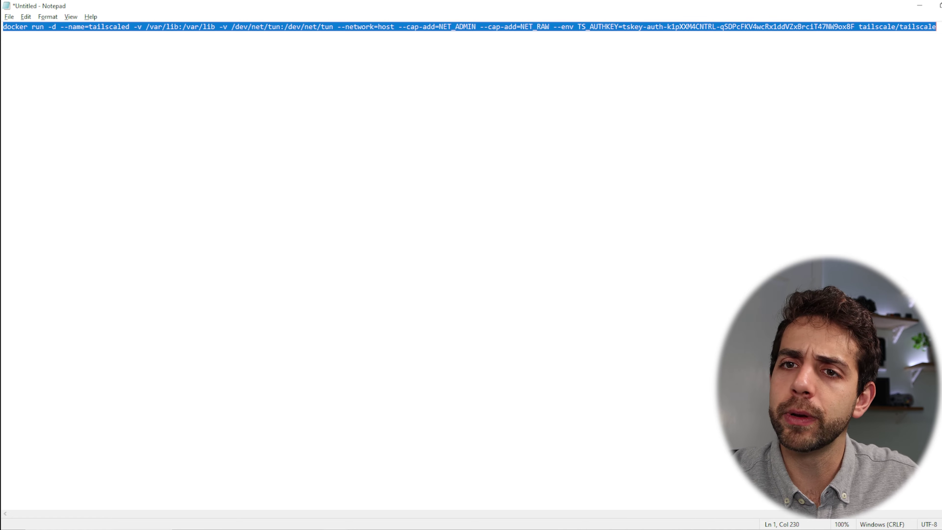
key(alt+Tab)
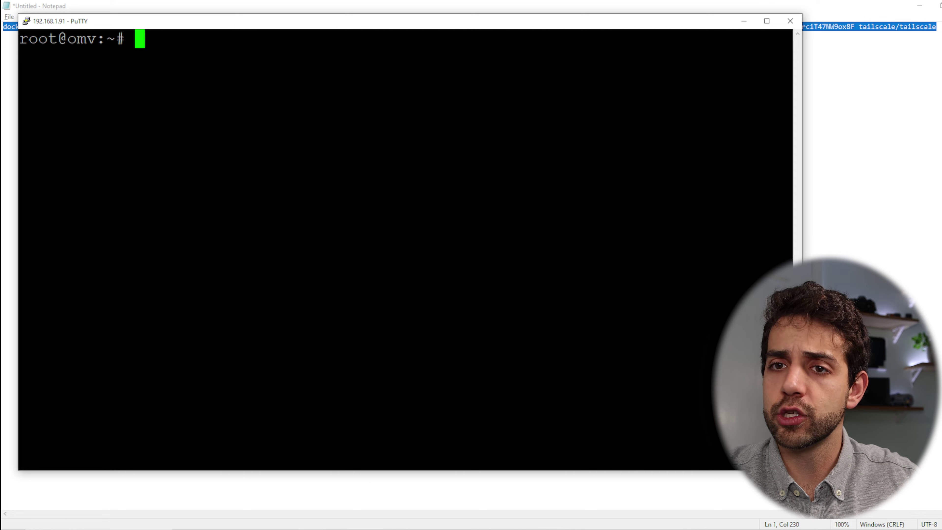
right_click(255, 61)
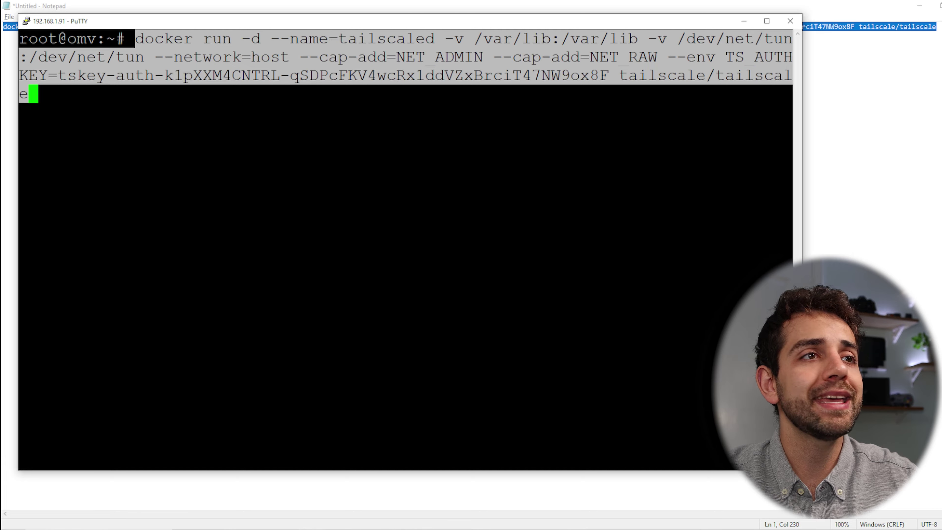
key(Return)
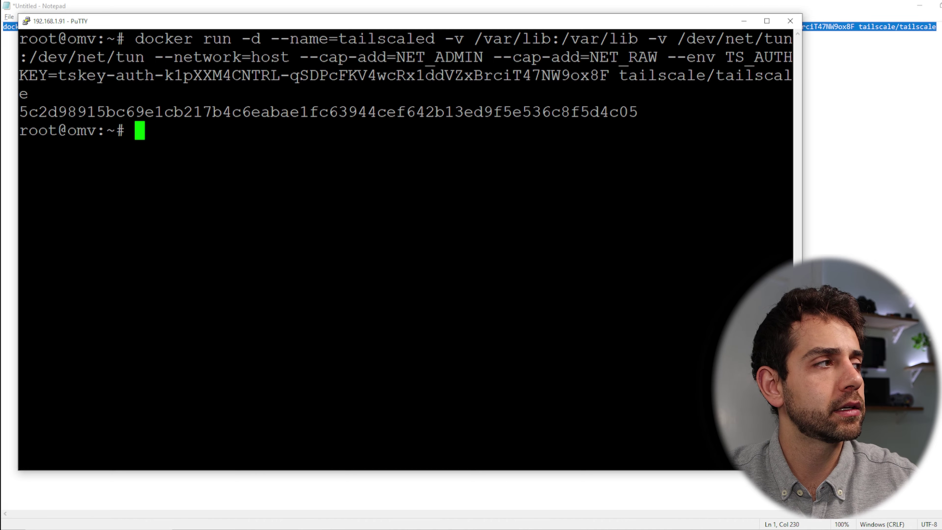
drag(638, 112, 26, 107)
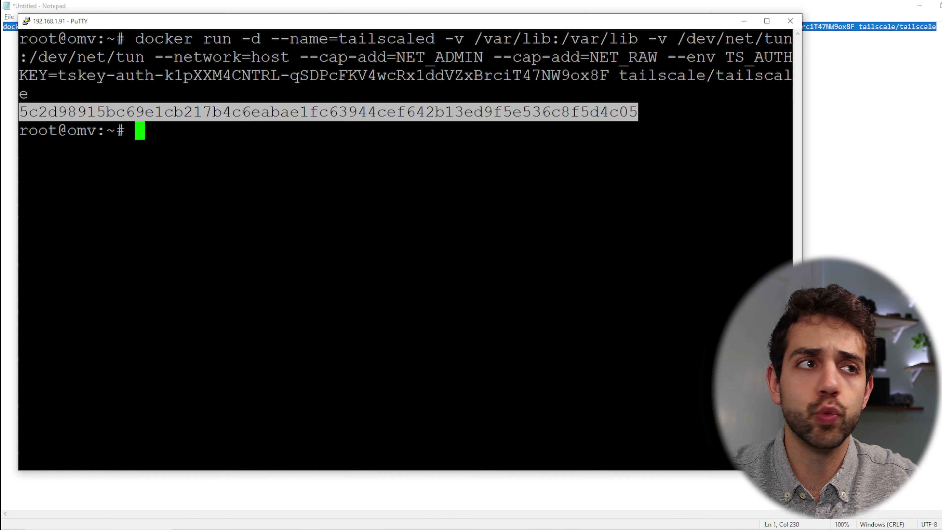
Minimize the terminal window and close Notepad without saving the text.
click(744, 21)
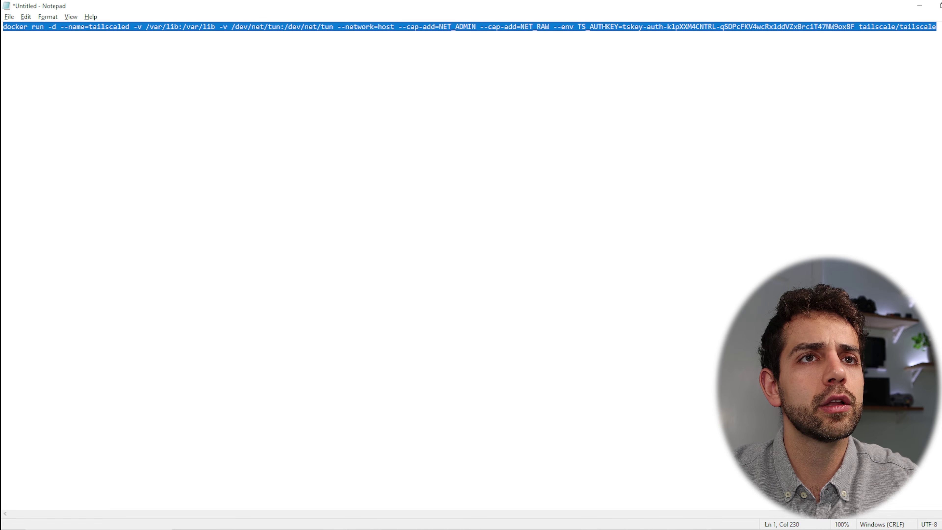
key(alt+F4)
click(505, 270)
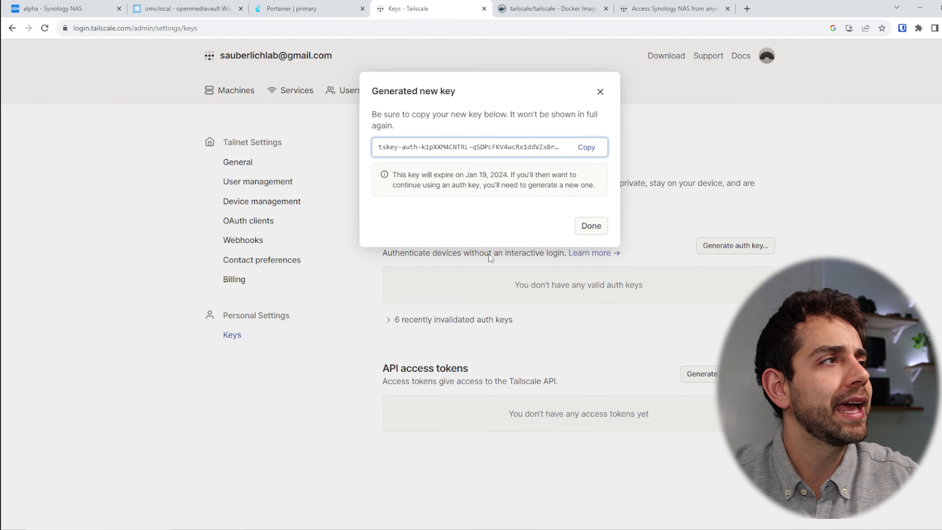
Open the tailscaled container's details in Portainer and set its restart policy to Unless Stopped.
click(326, 7)
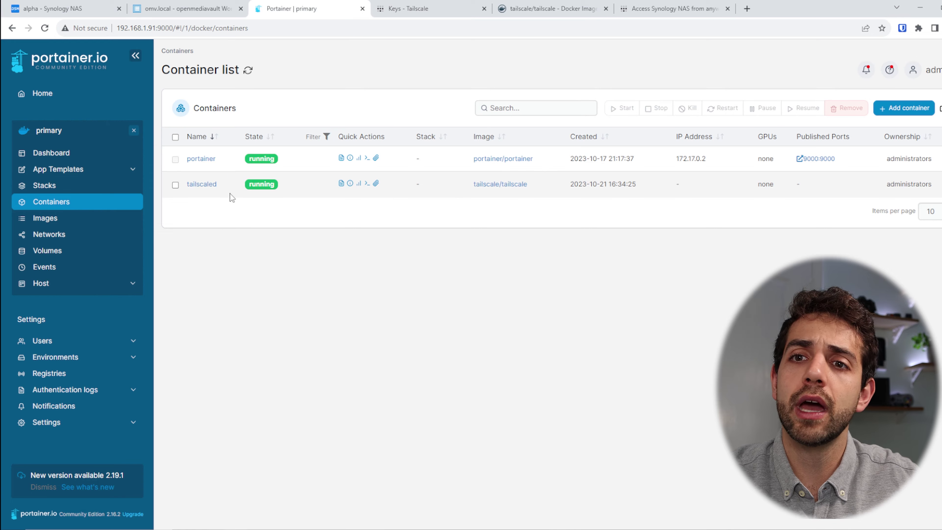
click(213, 185)
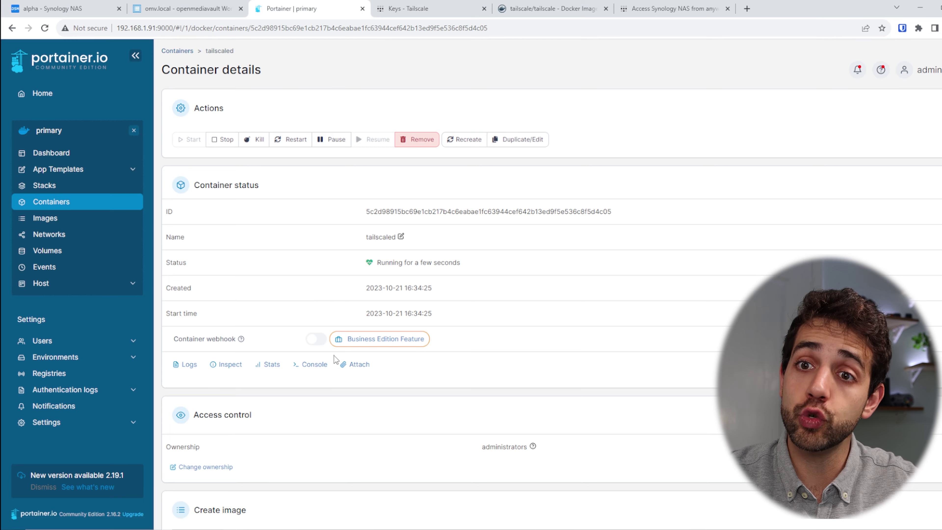
scroll(518, 356, down, 12)
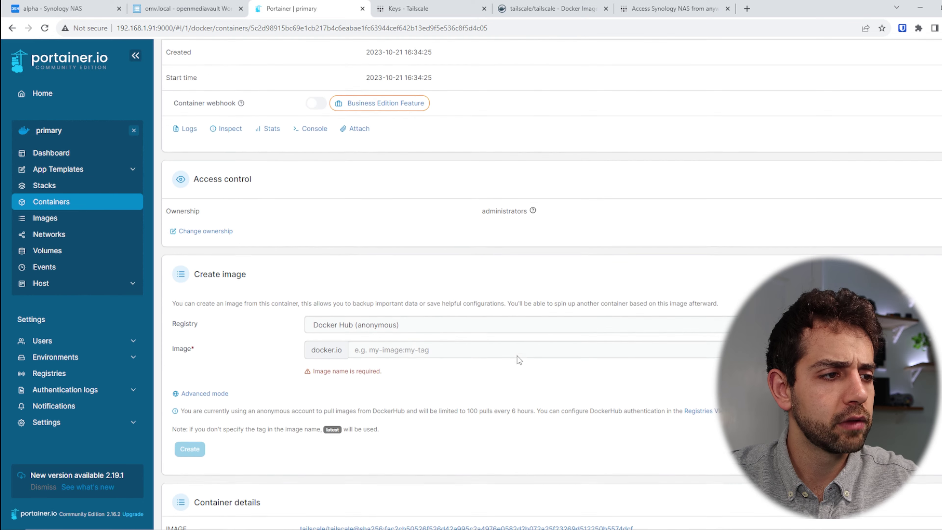
scroll(473, 347, down, 3)
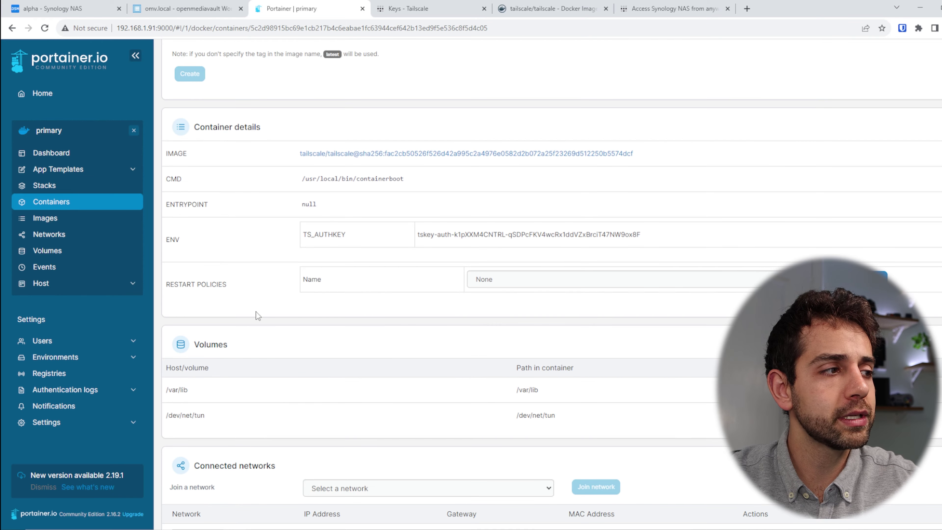
click(535, 278)
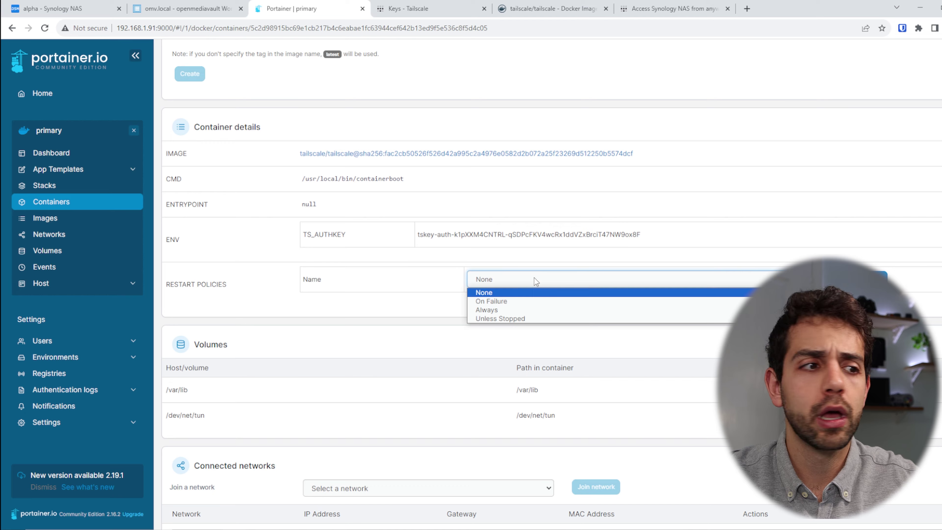
click(514, 324)
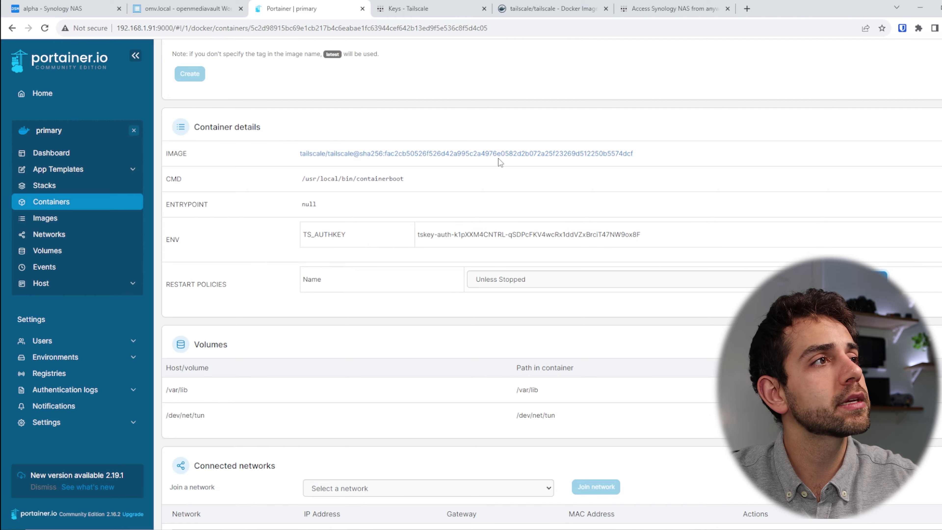
Dismiss the generated key dialog in the Tailscale admin console and disable key expiry for the omv machine.
click(405, 6)
click(601, 93)
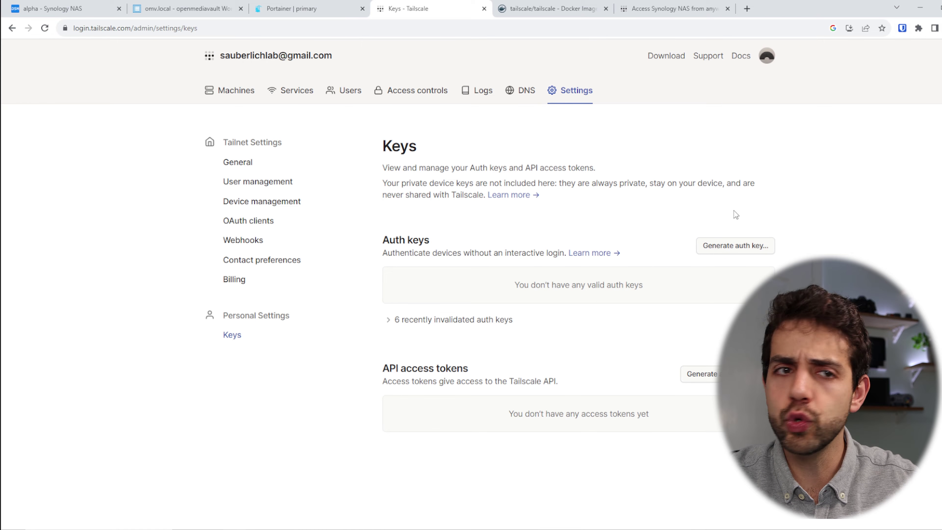
click(248, 92)
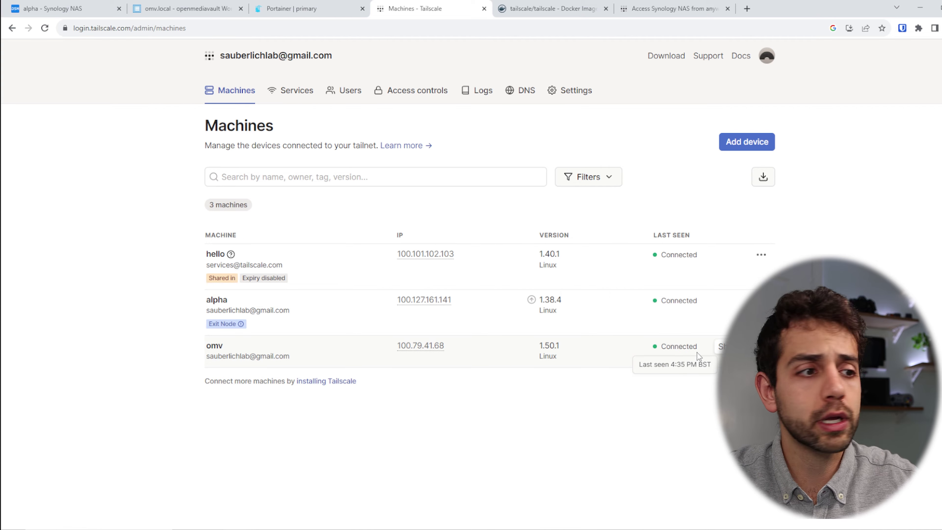
click(761, 347)
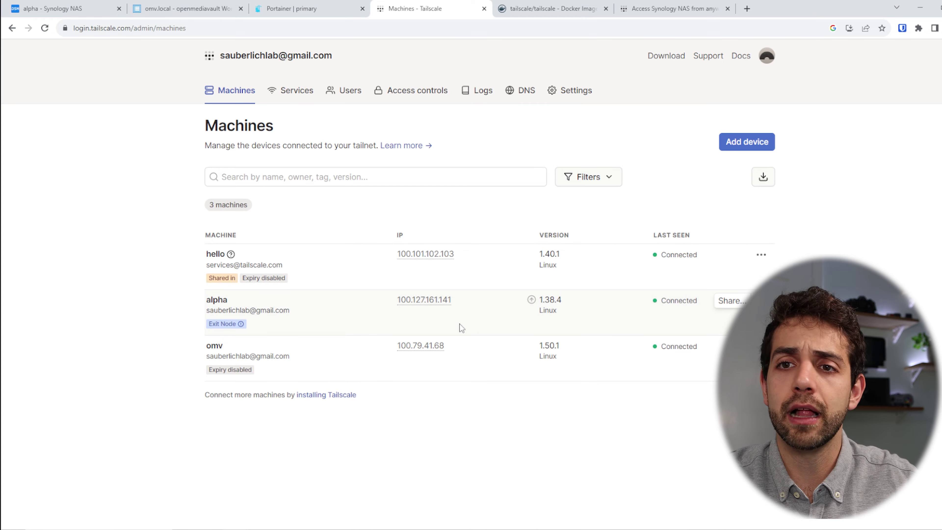
Open Tailscale on the Synology NAS and examine the alpha device's name, Tailscale IP address and debug info, then return to the DSM desktop.
key(ctrl+shift+Tab)
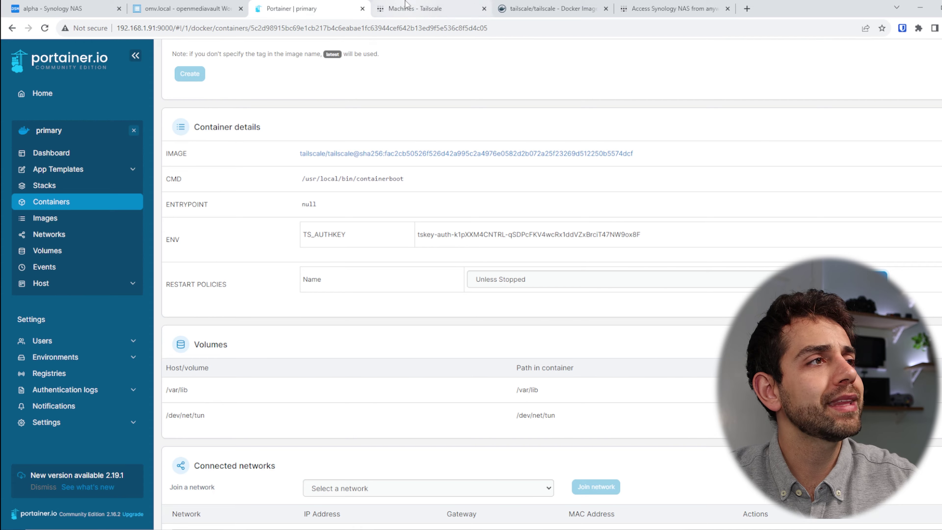
click(406, 4)
click(67, 8)
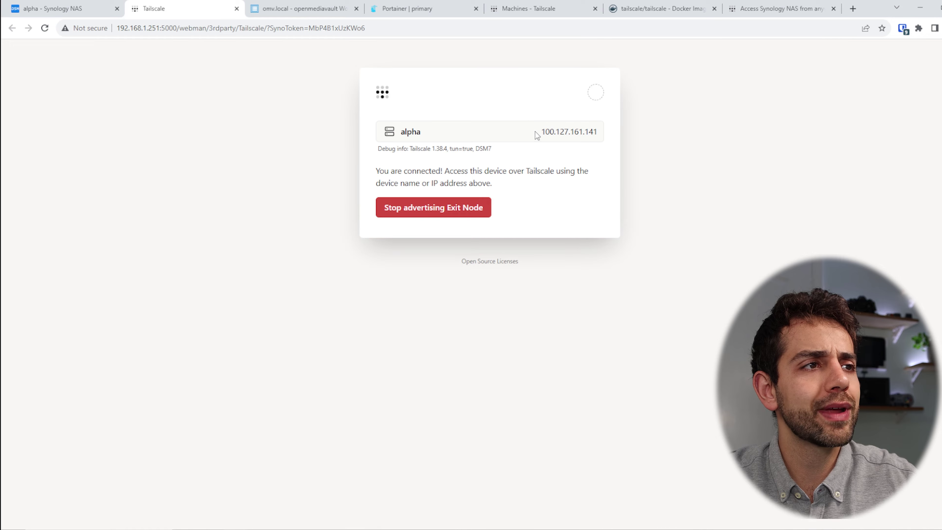
drag(536, 132, 622, 139)
drag(394, 133, 482, 131)
drag(409, 148, 492, 149)
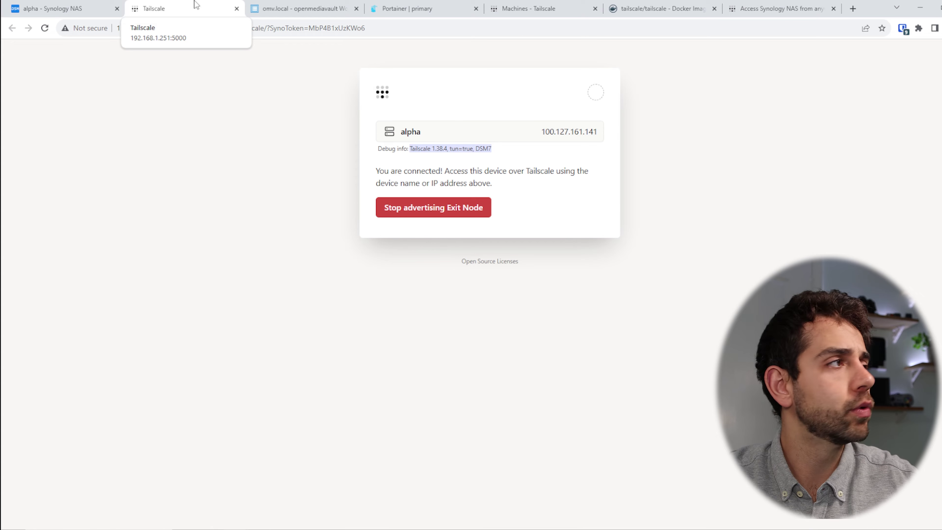
click(97, 6)
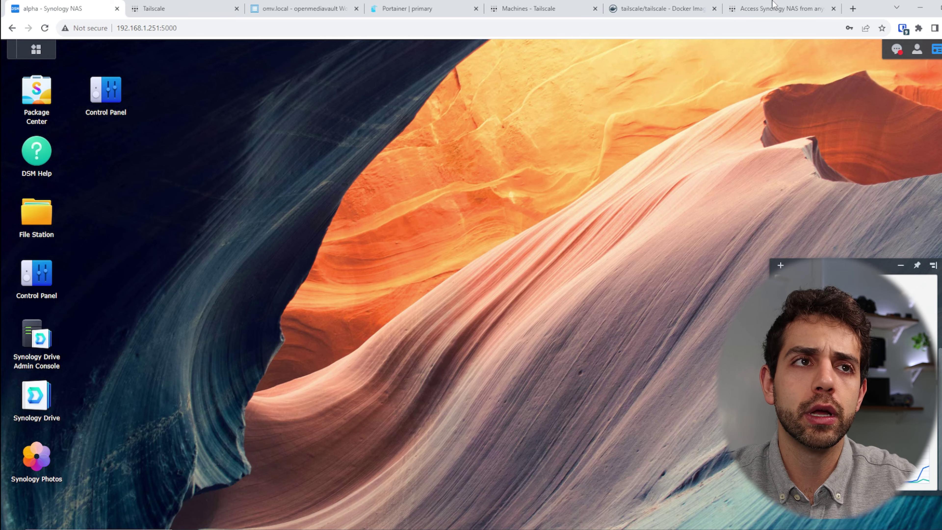
Examine the Tailscale guide on enabling Synology outbound connections, covering the triggered task, root user and user-defined script.
click(788, 9)
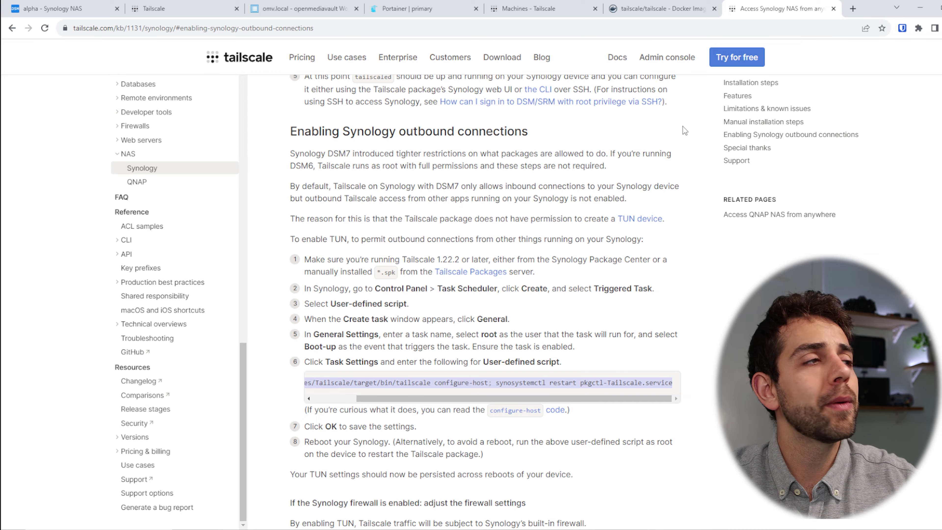
drag(289, 186, 457, 185)
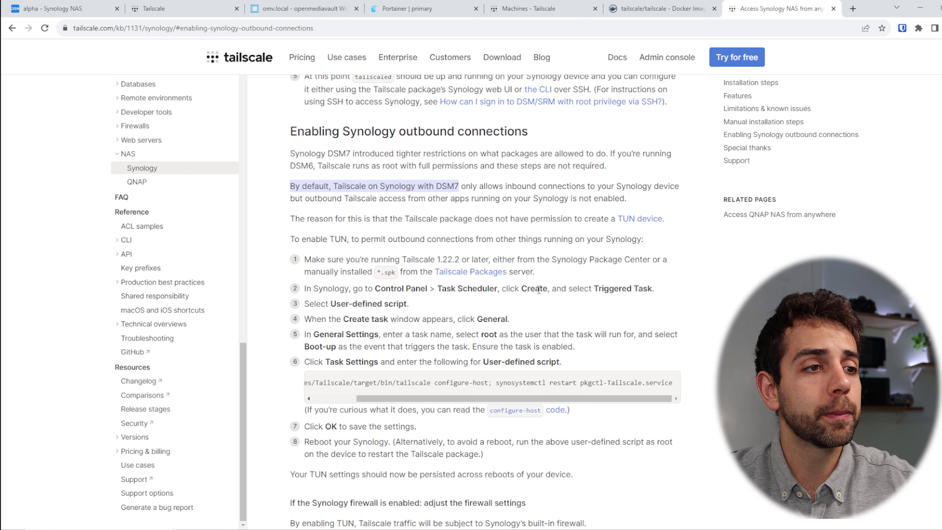
drag(592, 289, 638, 289)
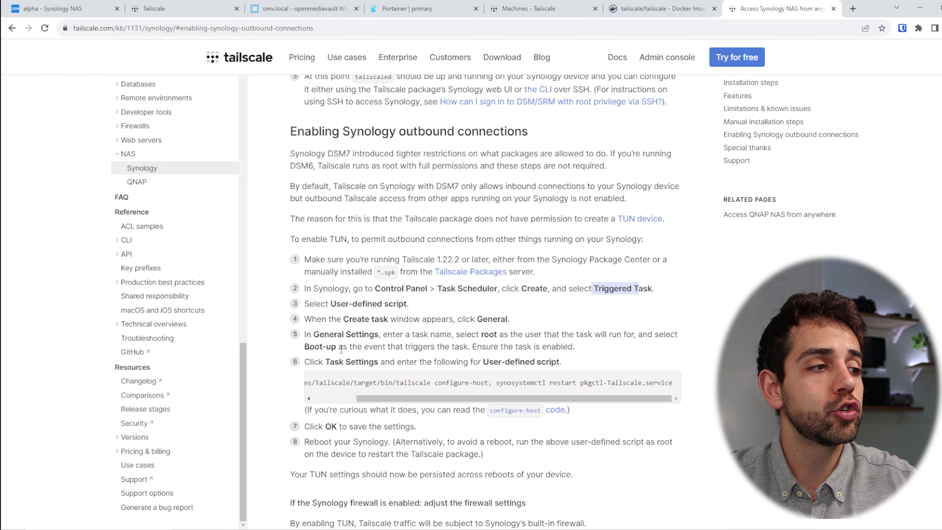
drag(467, 335, 534, 334)
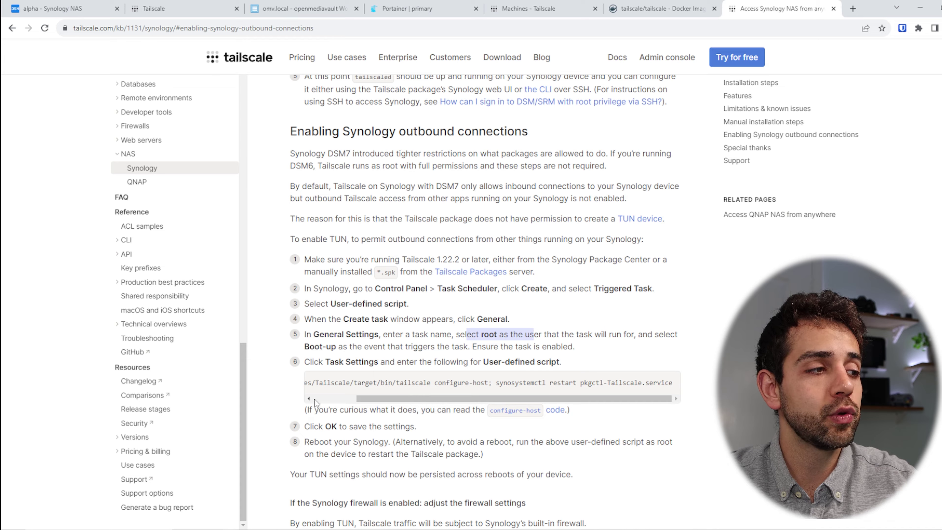
drag(306, 386, 667, 376)
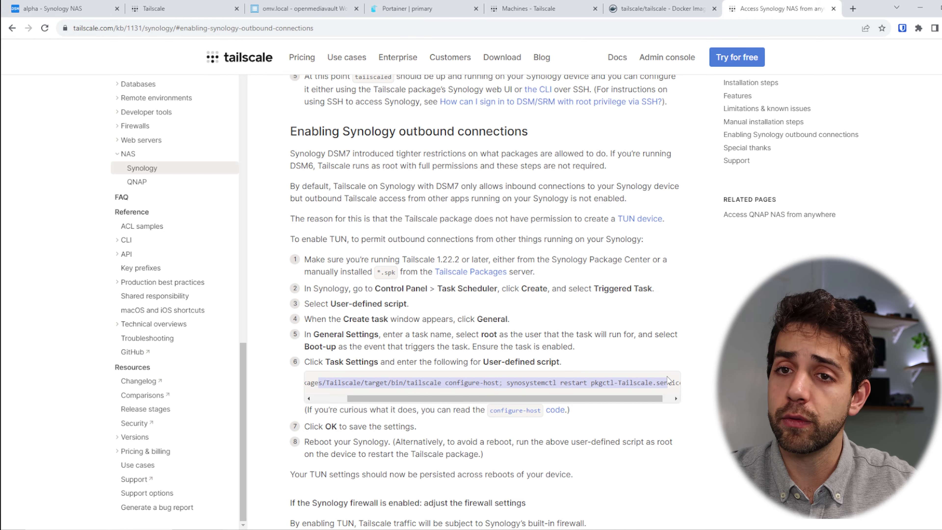
click(667, 376)
drag(351, 382, 677, 383)
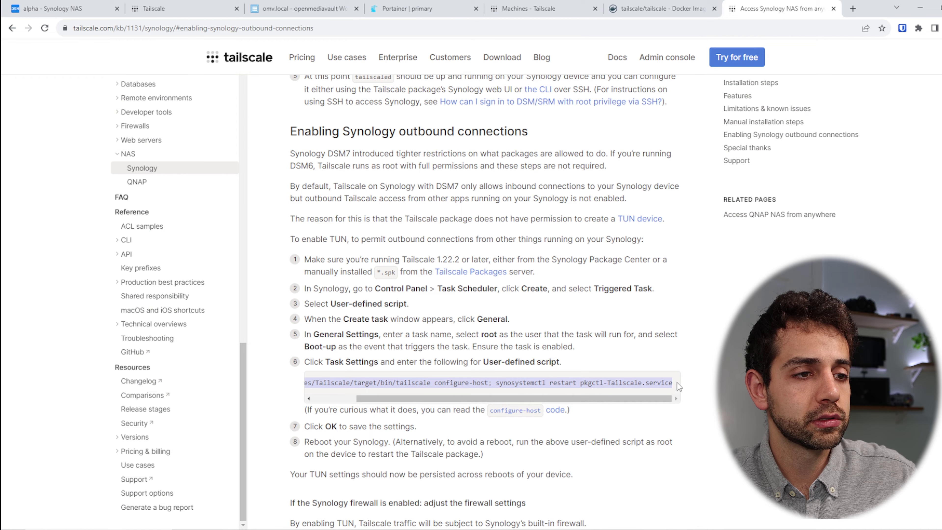
Open Task 10 for editing in the Synology Task Scheduler and examine its general settings.
click(52, 8)
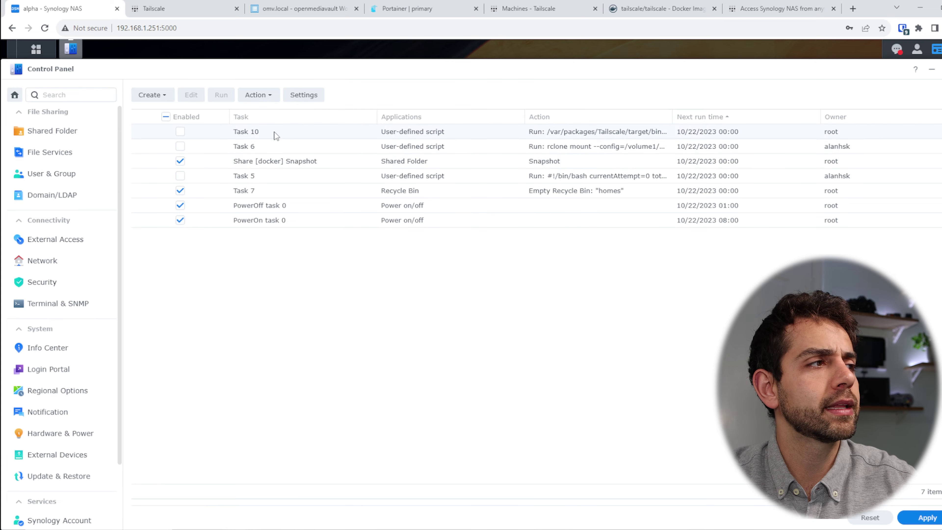
click(258, 131)
click(192, 94)
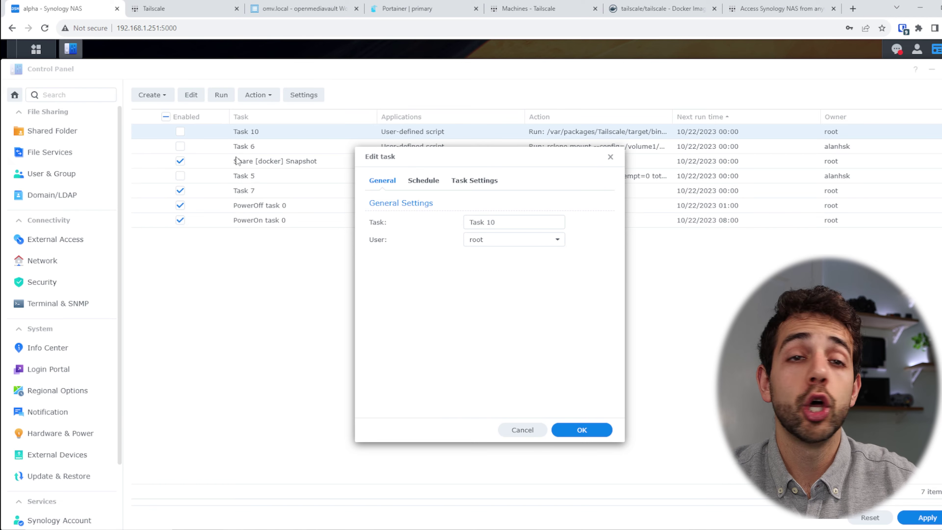
drag(497, 222, 457, 224)
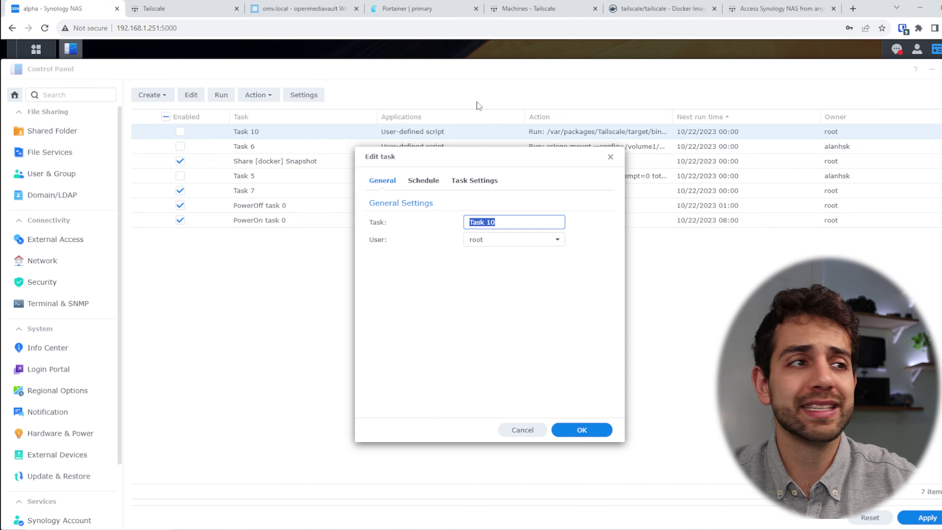